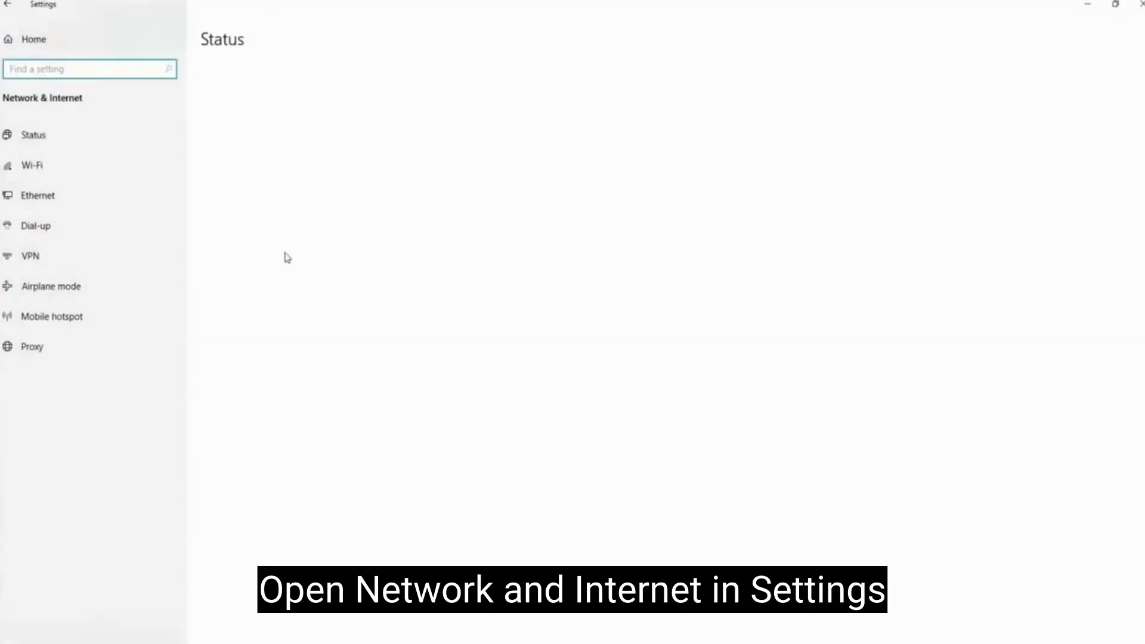
- Open the Ethernet adapter's Properties from the adapter options and select Internet Protocol Version 4 (TCP/IPv4)
click(38, 195)
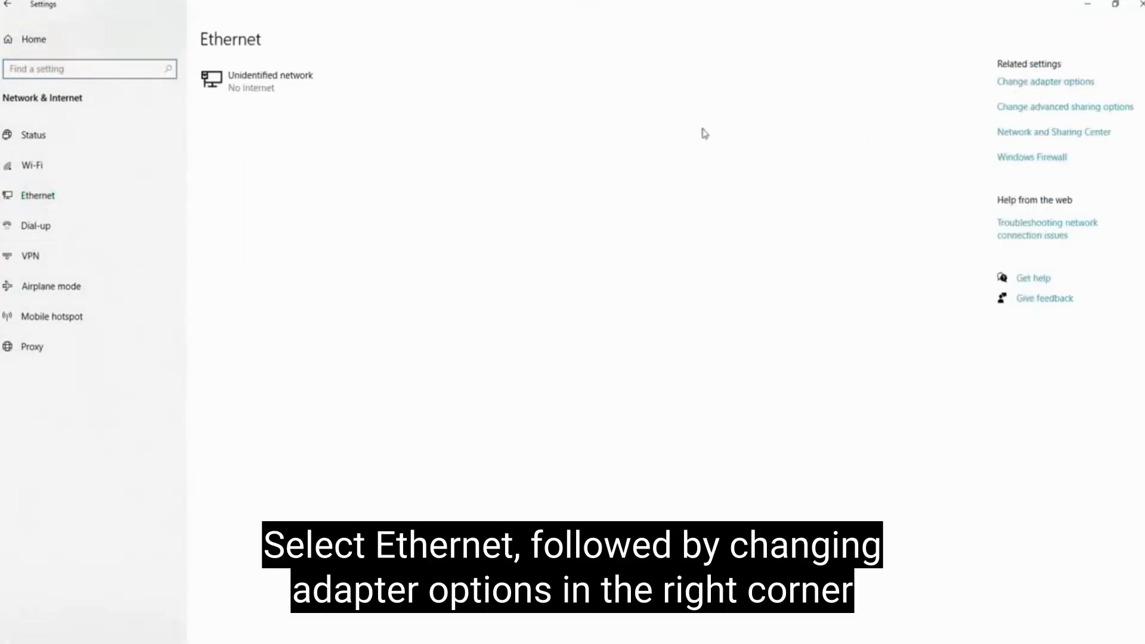
click(1056, 82)
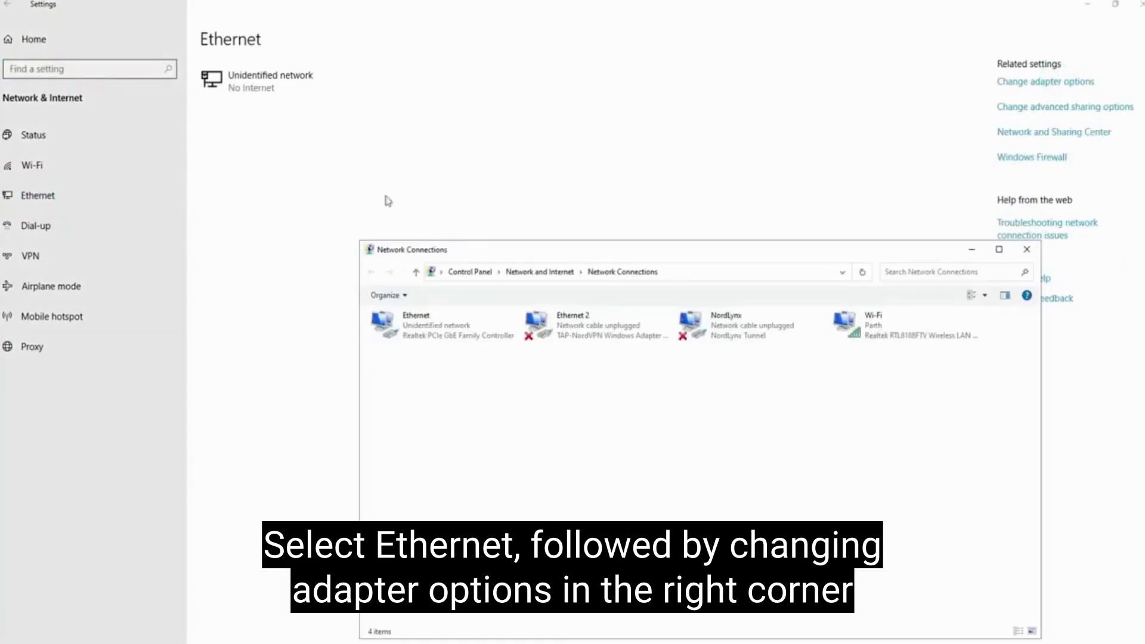
right_click(433, 333)
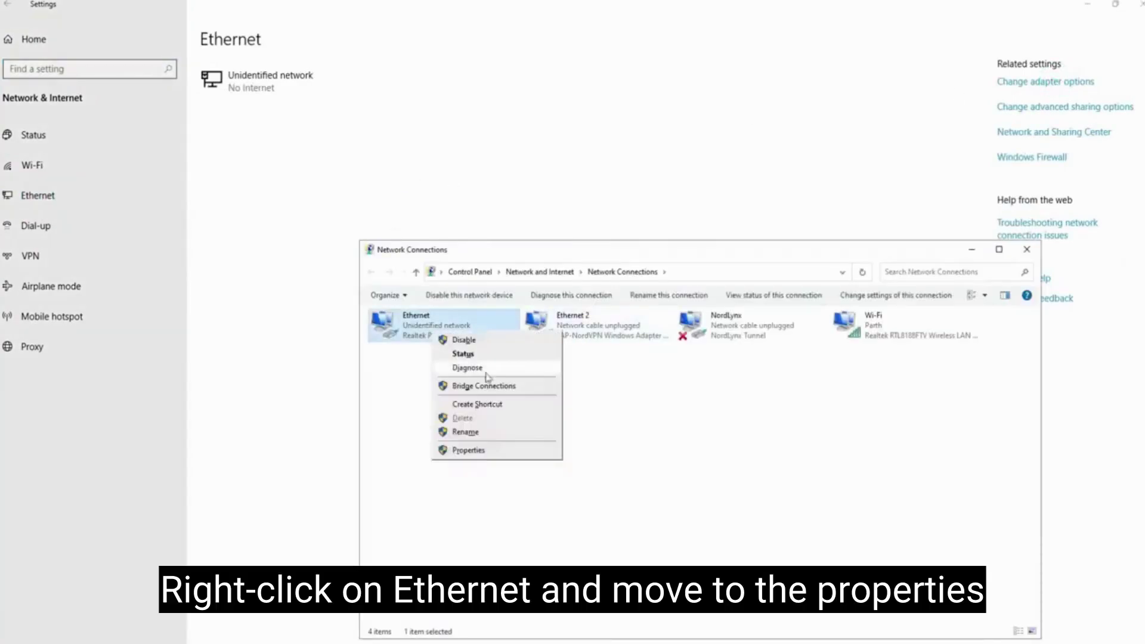
click(468, 450)
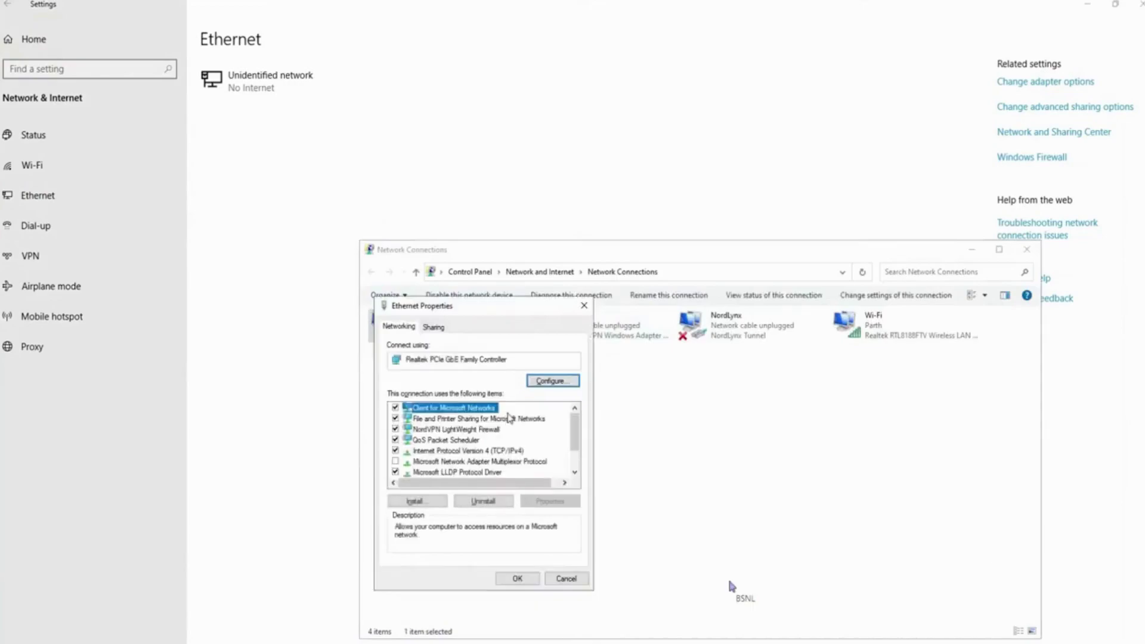
click(488, 452)
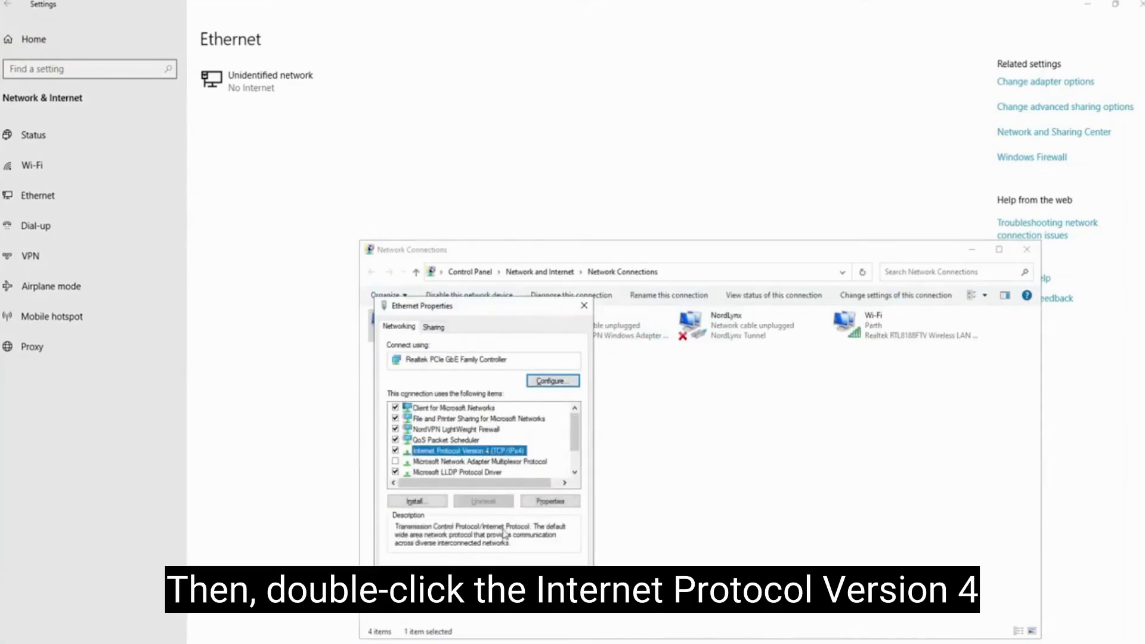
- Set the Ethernet IPv4 address to static 192.168.8.101, mask 255.255.255.0, and apply
double_click(488, 452)
click(471, 446)
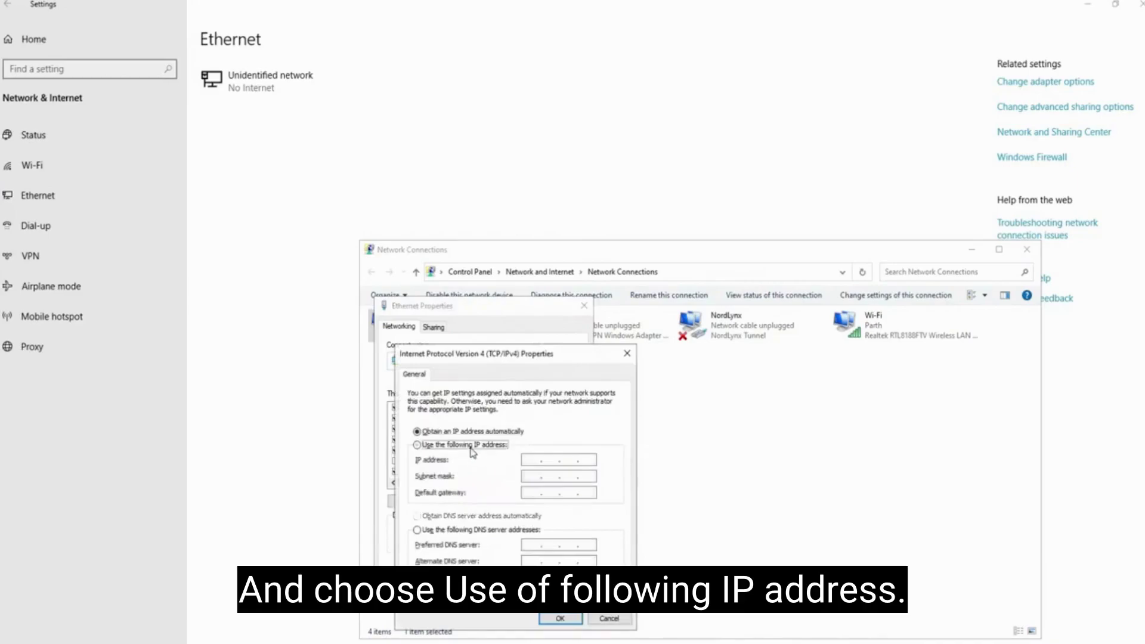
click(530, 460)
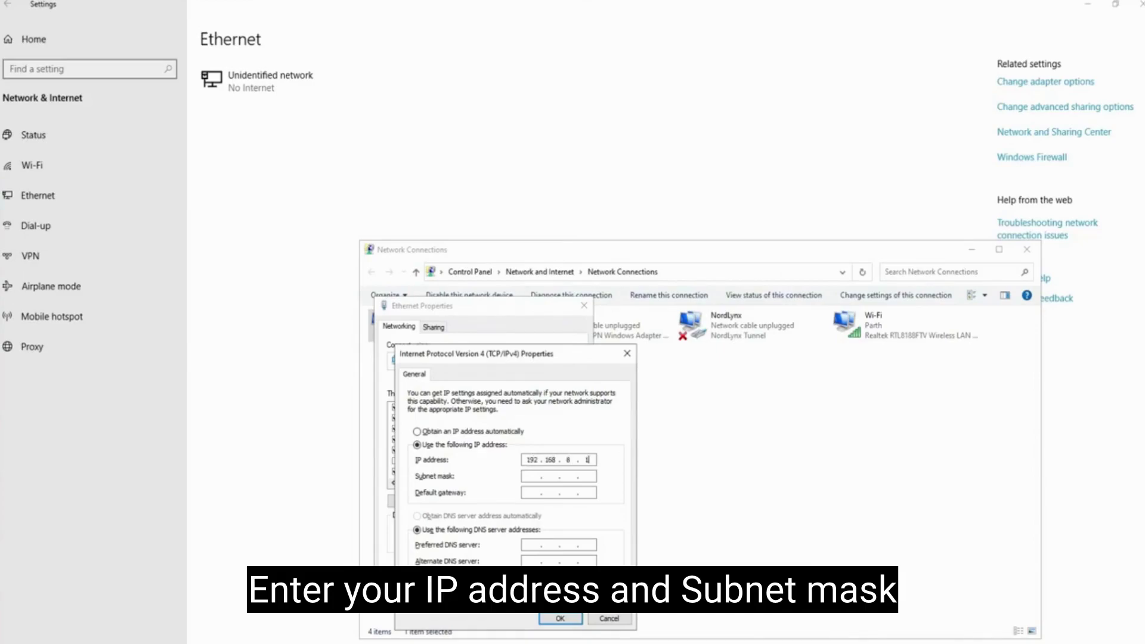
text(01)
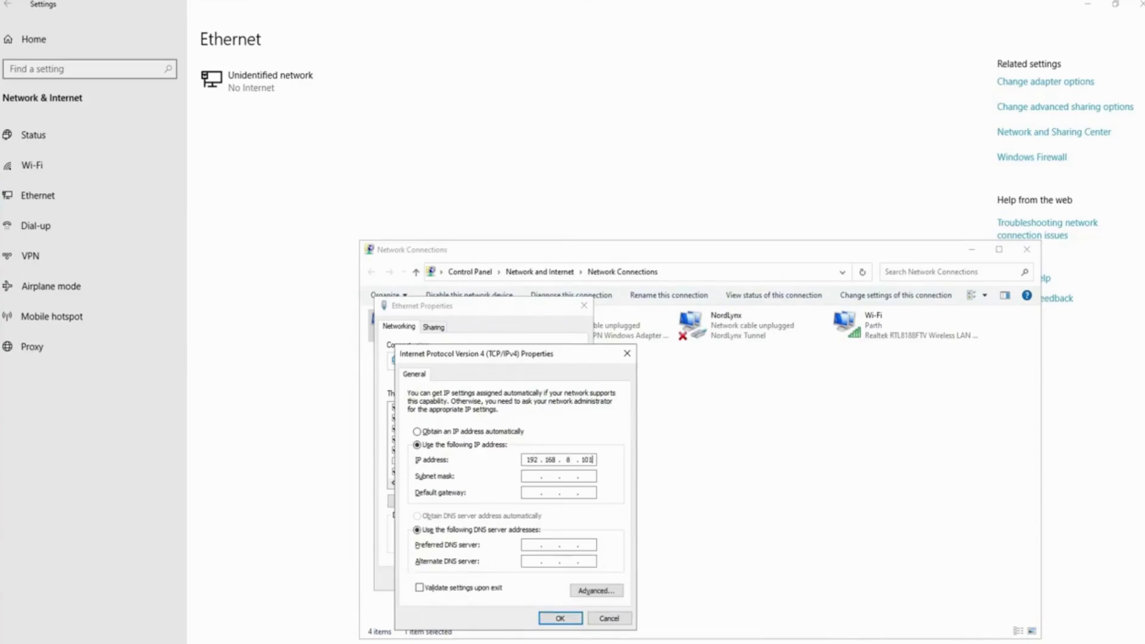
click(528, 475)
click(563, 619)
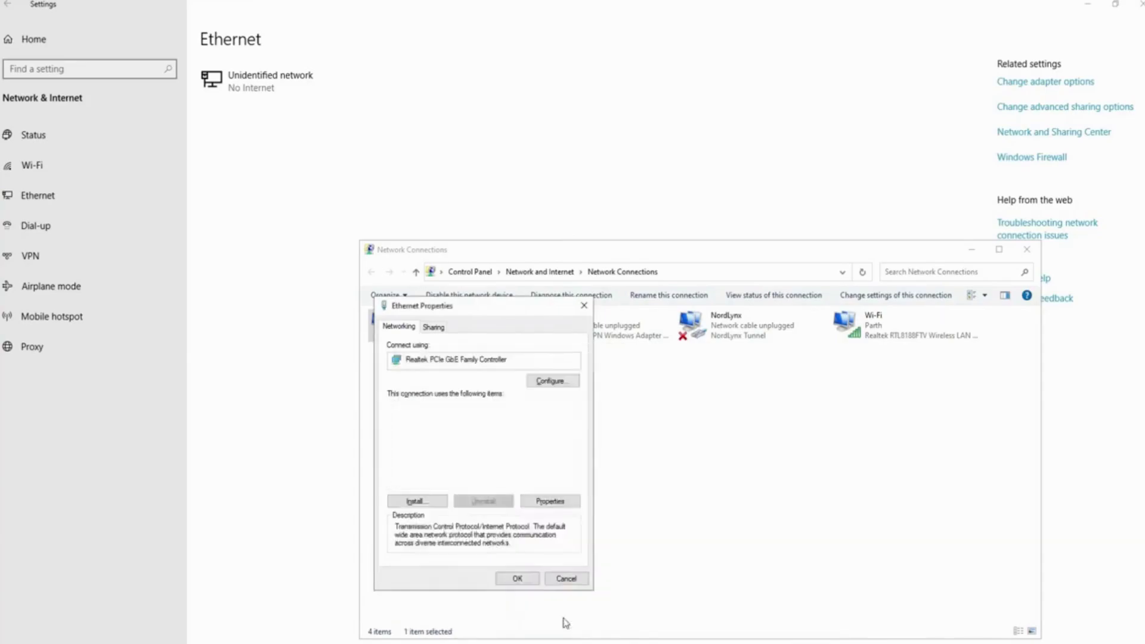
click(517, 578)
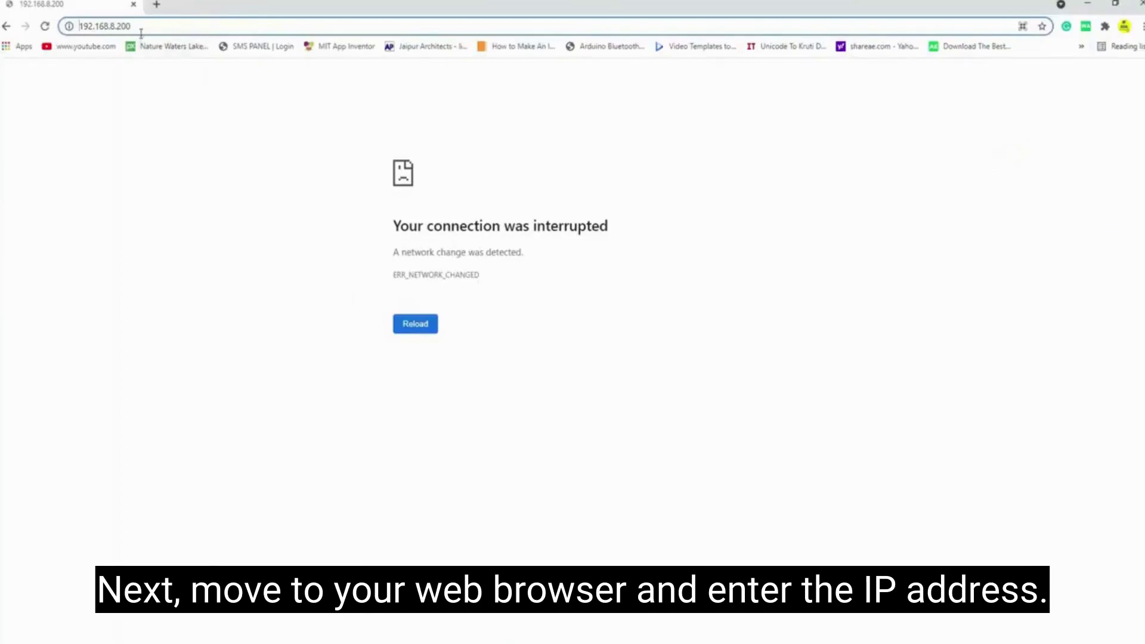
click(142, 27)
click(163, 26)
key(BackSpace)
key(BackSpace)
key(BackSpace)
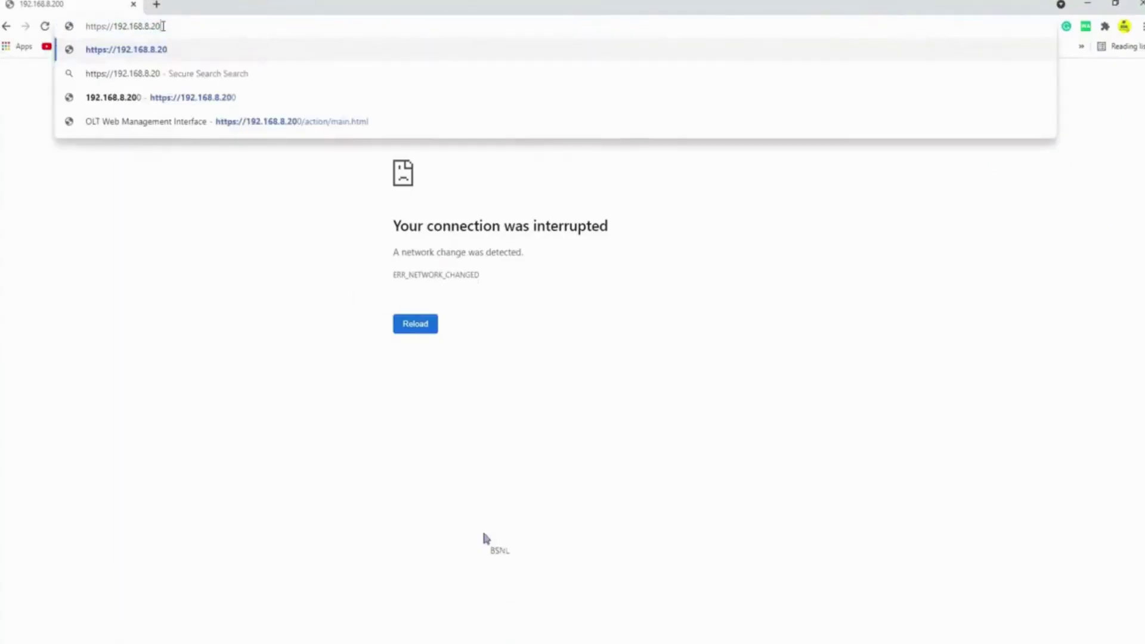
text(100)
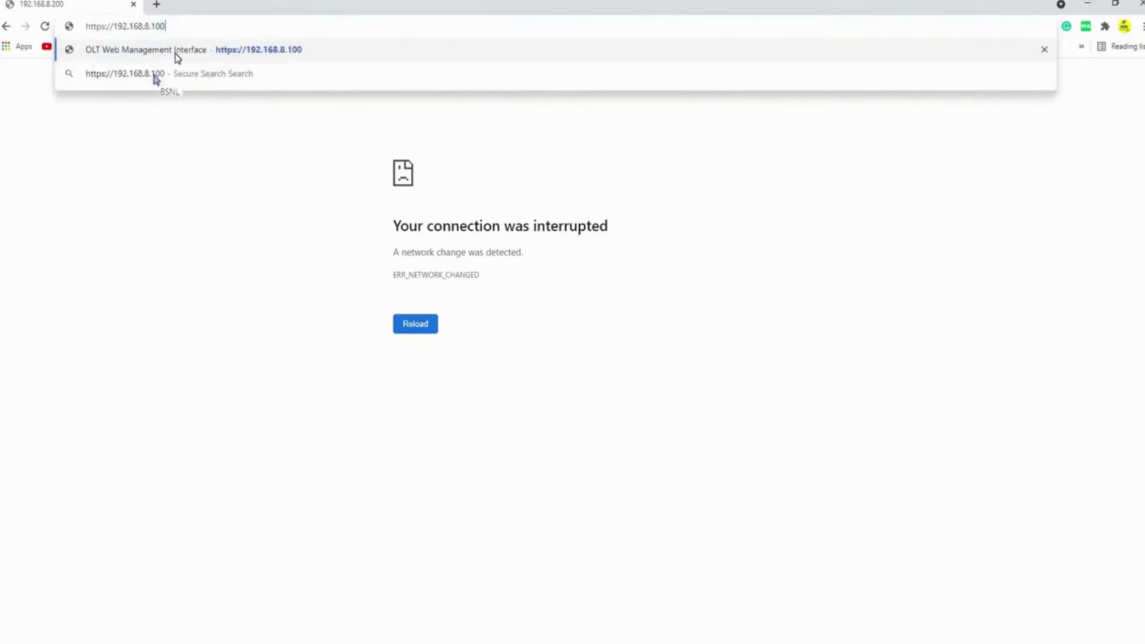
key(Return)
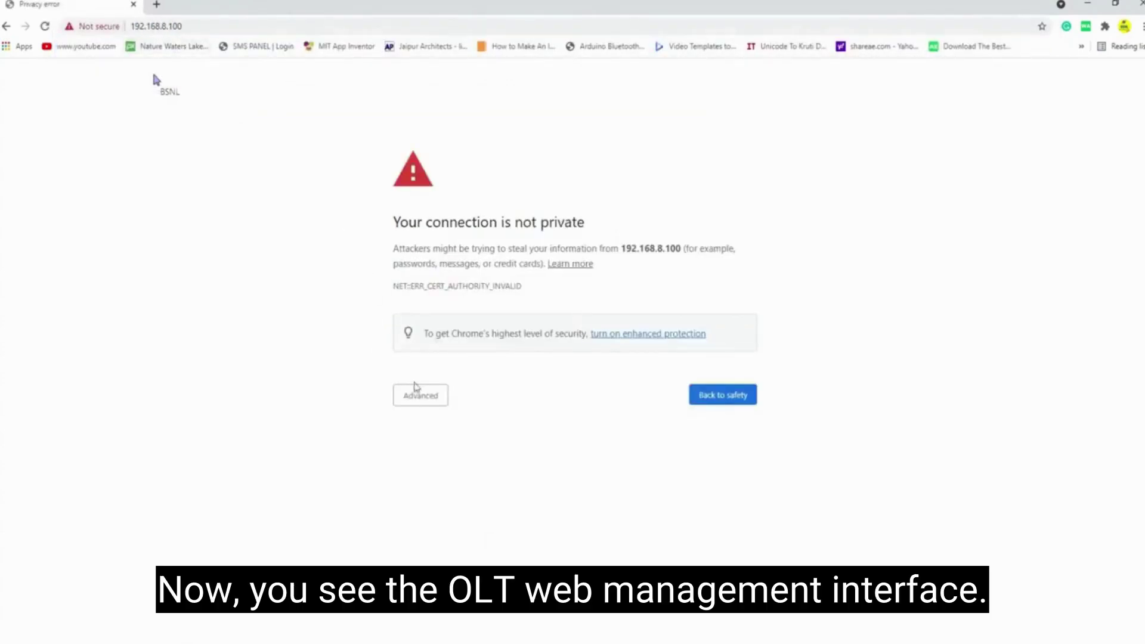
click(416, 391)
click(448, 493)
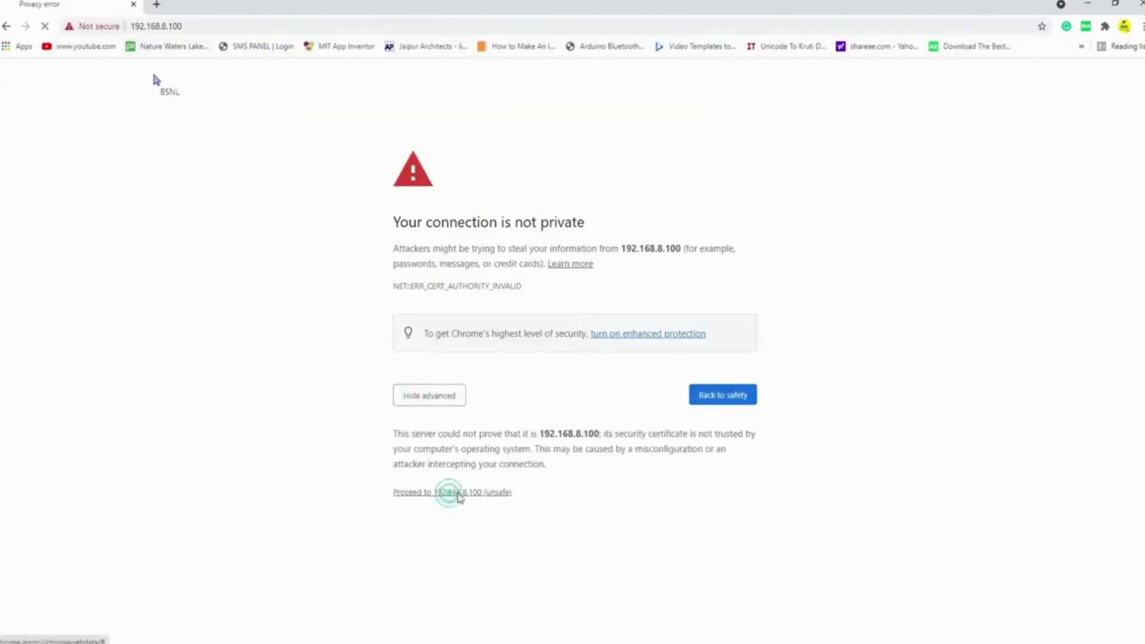
- Log in with the administrator username, password and the displayed verification code
click(576, 193)
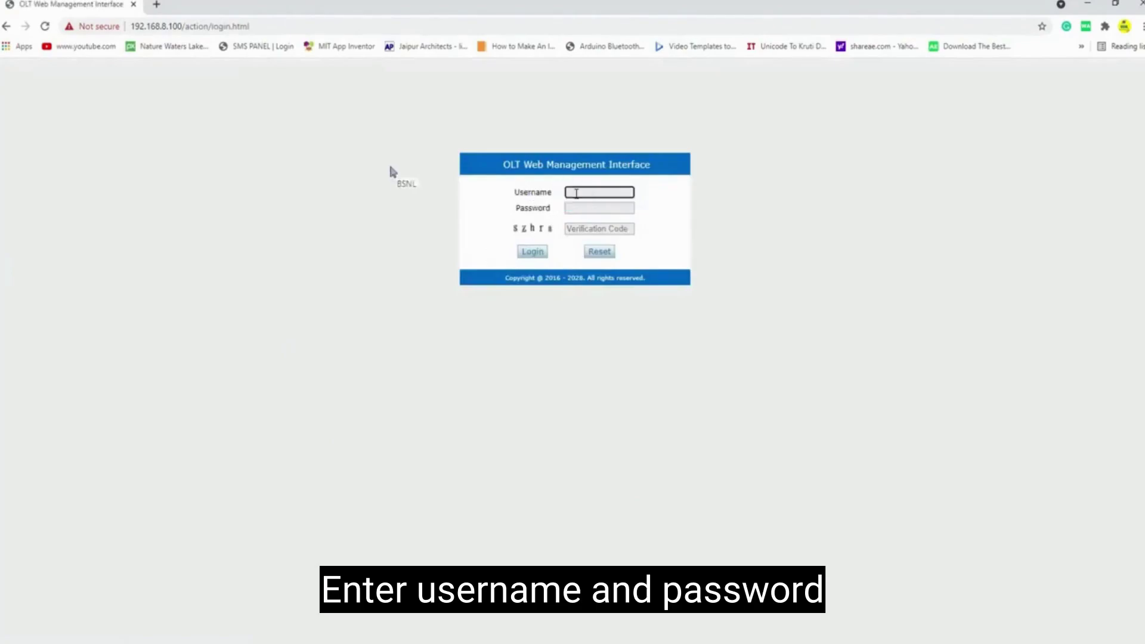
text(admin)
key(Tab)
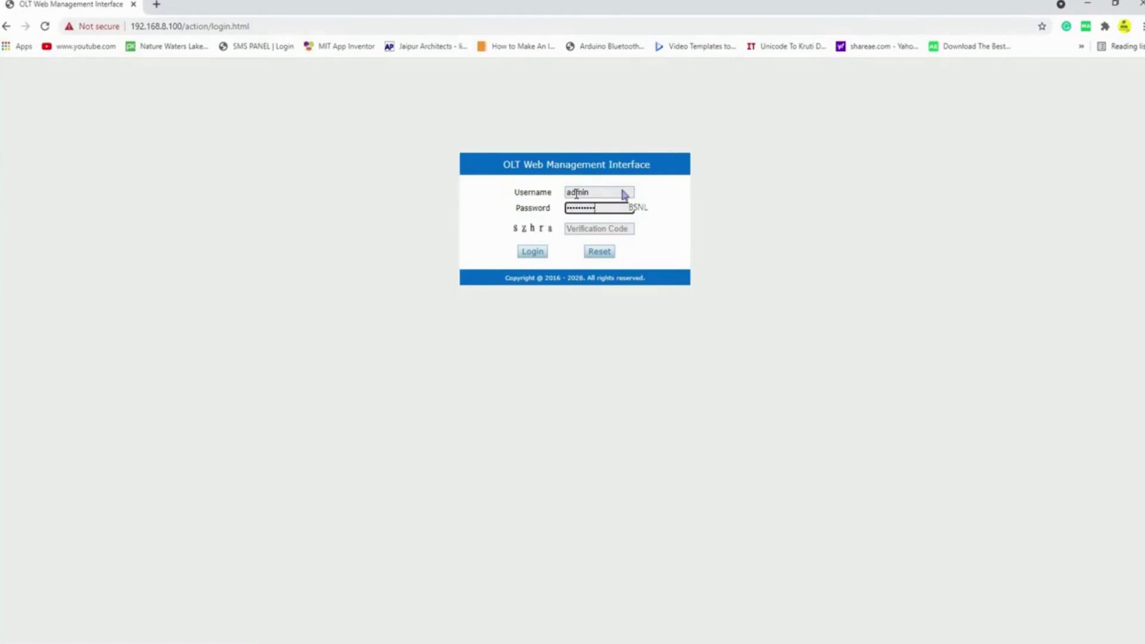
text(1)
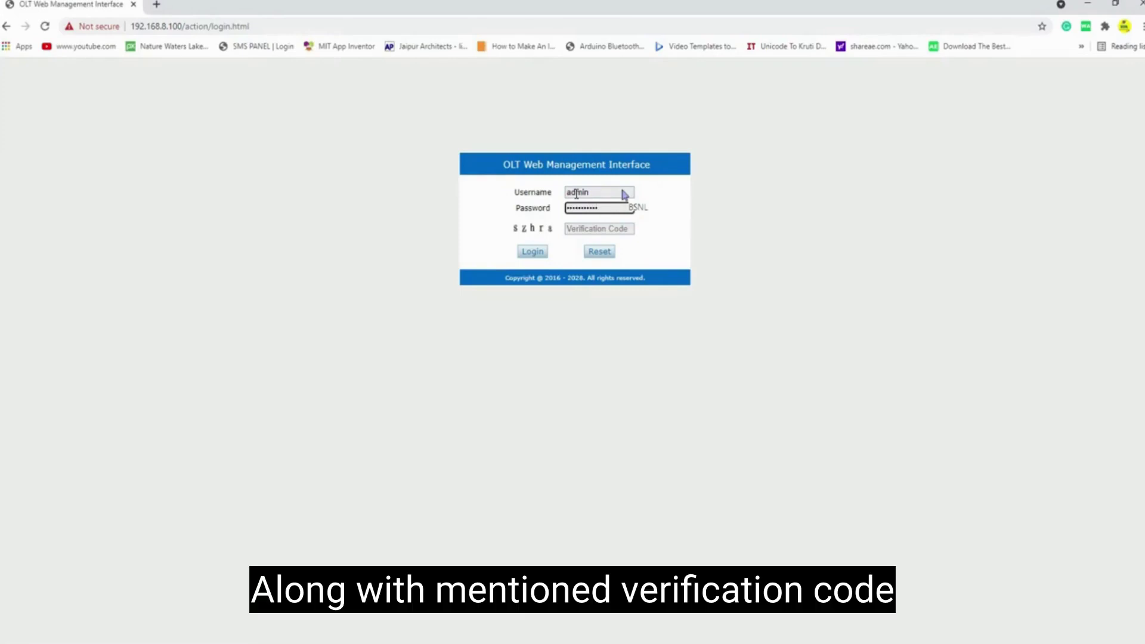
key(Tab)
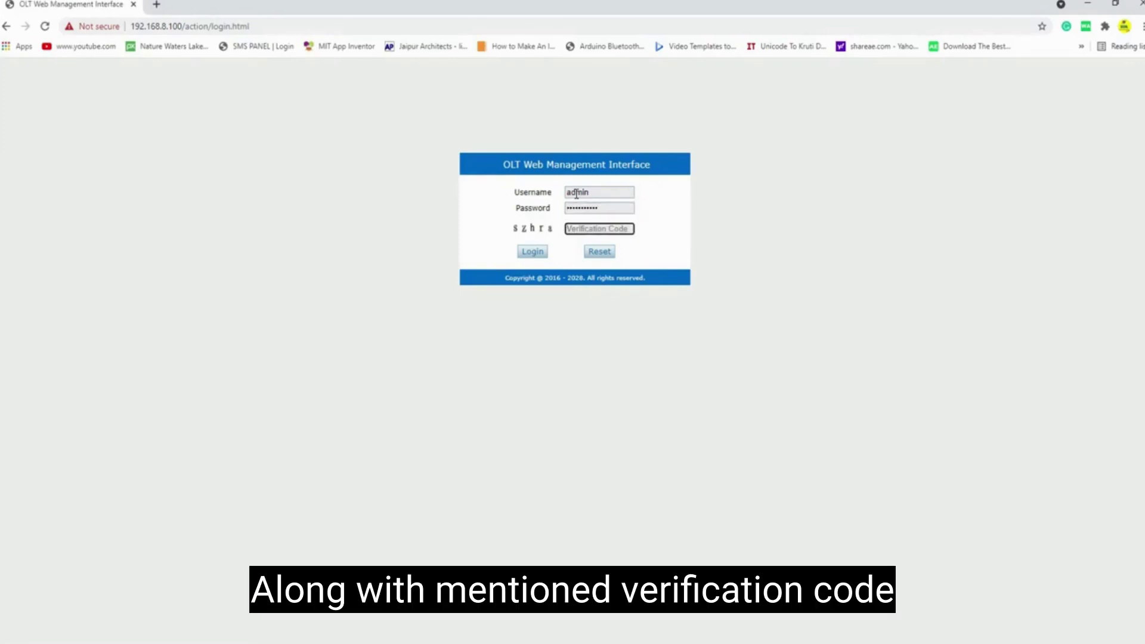
text(szhra)
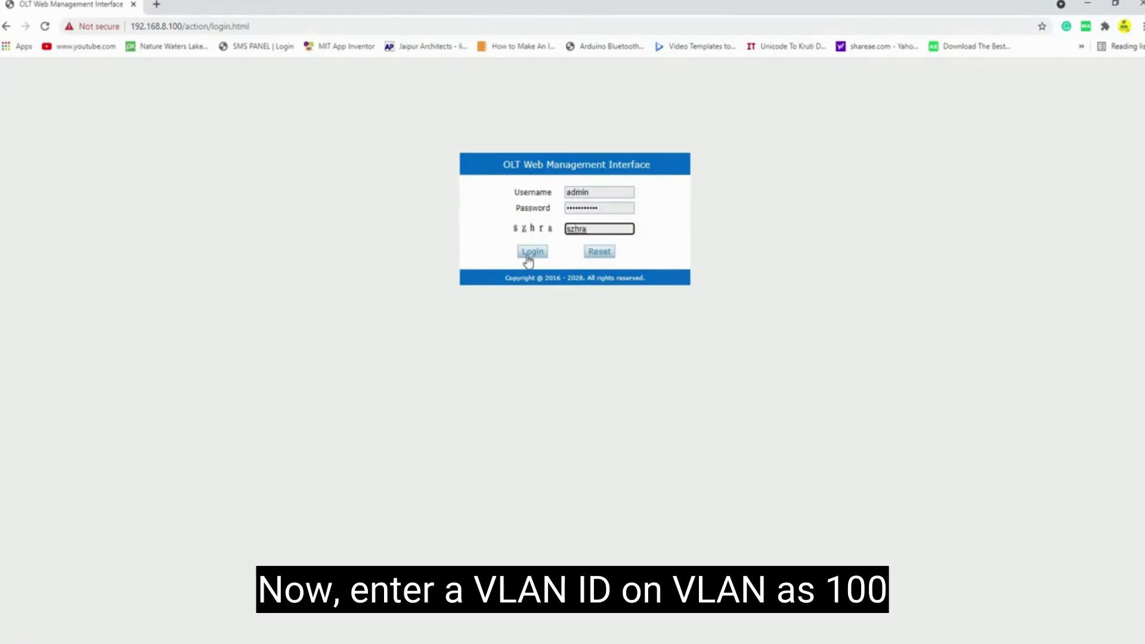
click(533, 252)
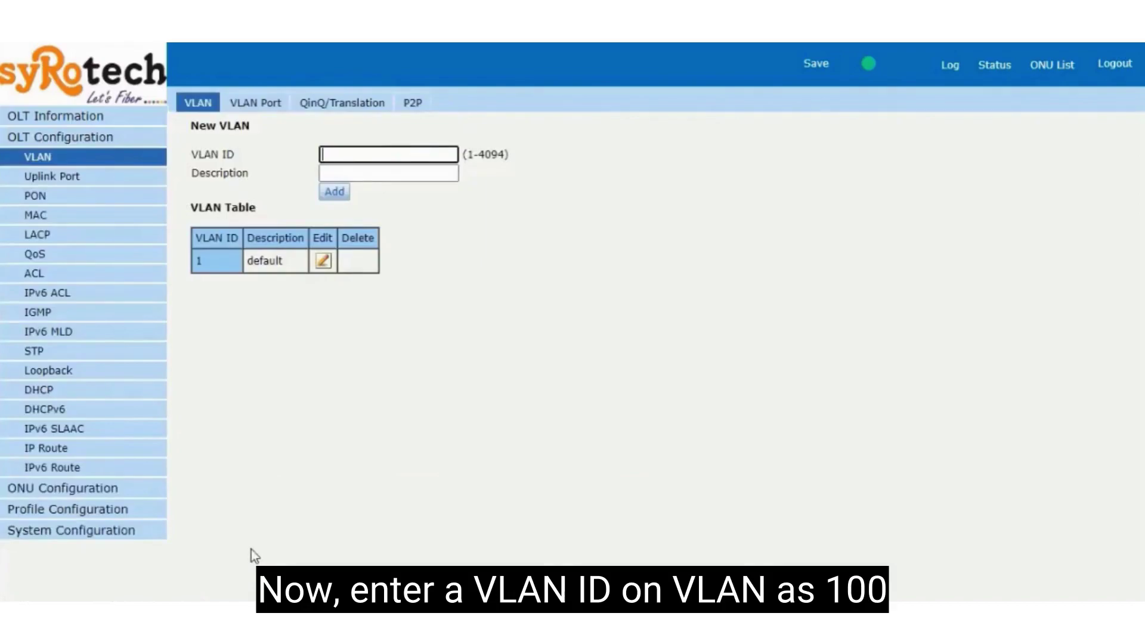
- Add VLAN 100 described 'vlan100' and set uplink port GE12's description to 'uplink'
text(1002)
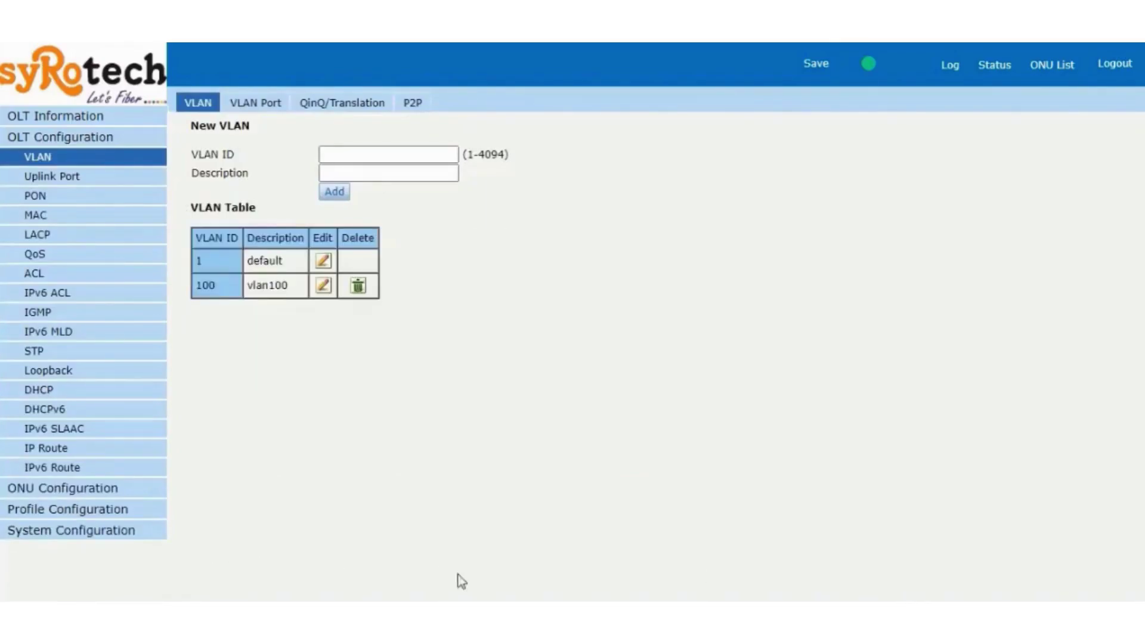
click(103, 174)
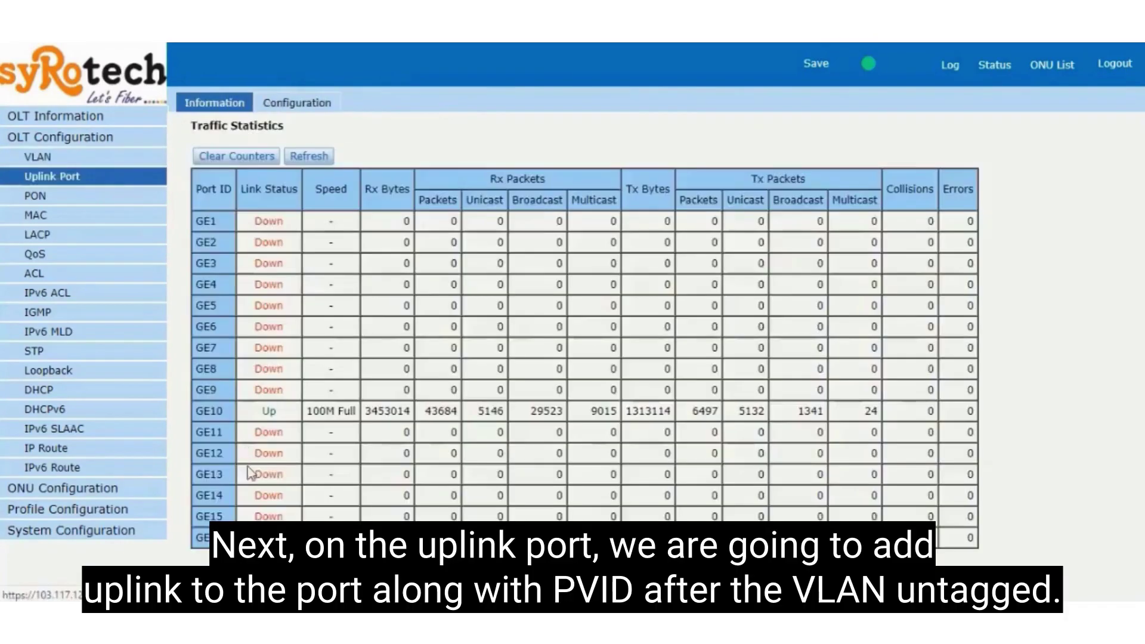
click(298, 106)
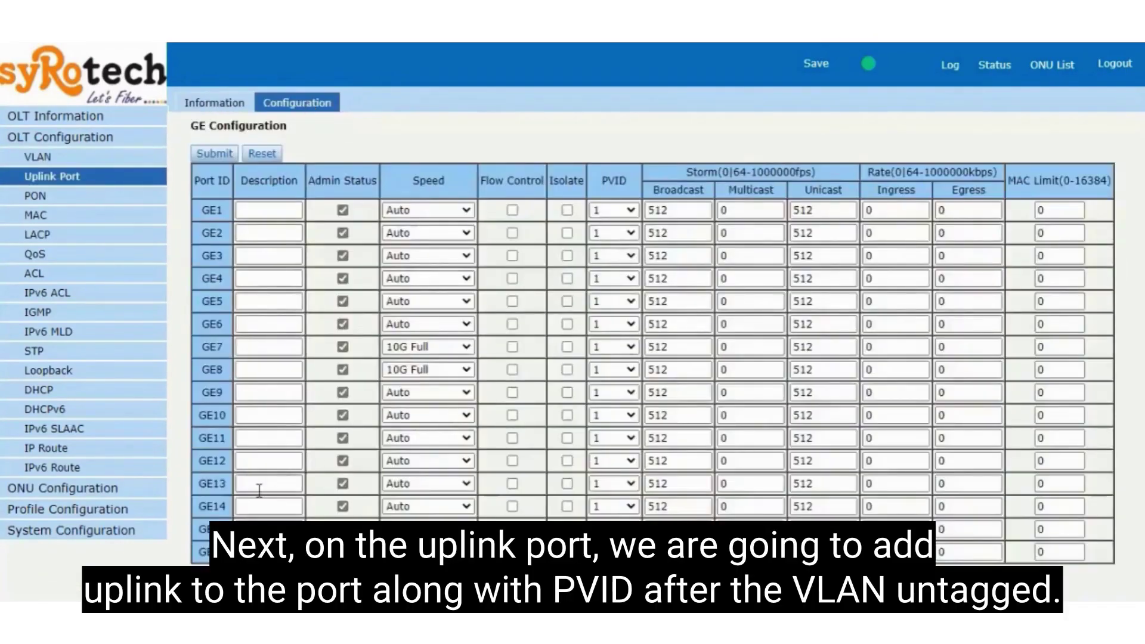
click(262, 460)
text(uplink)
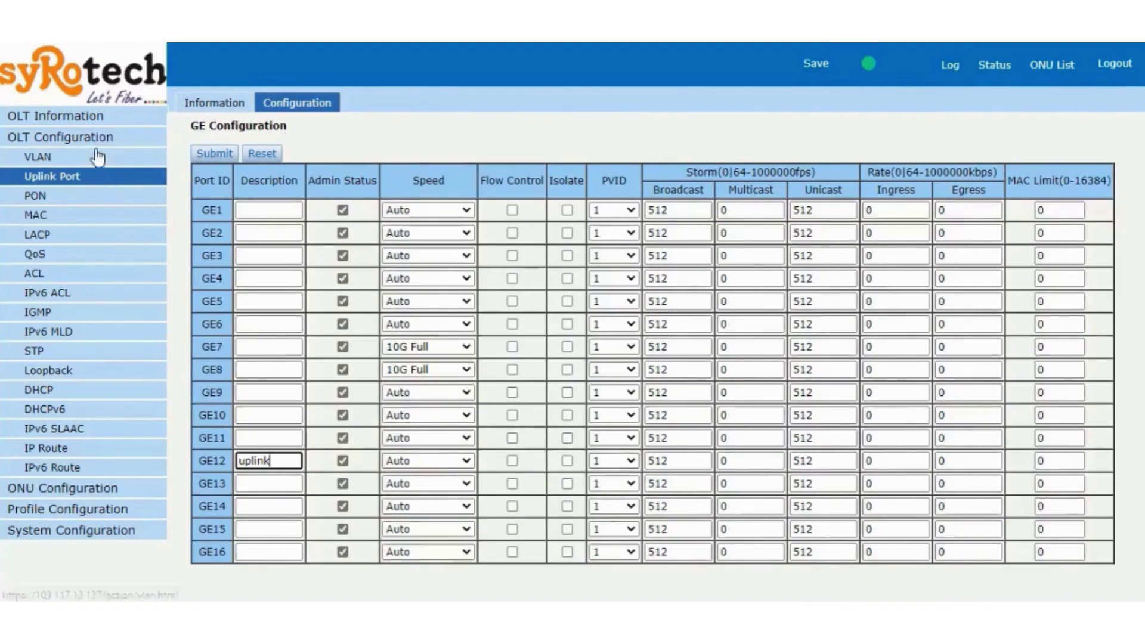
- Make ports GE13 and GE15 untagged members of VLAN 100 and apply
click(79, 164)
click(284, 106)
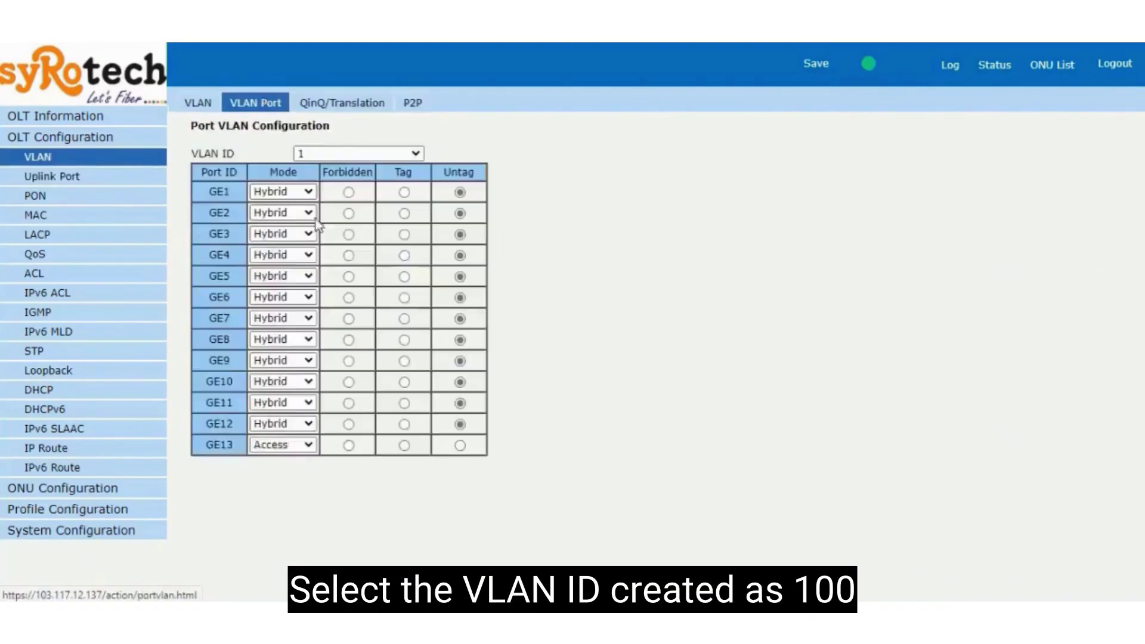
click(361, 155)
click(343, 186)
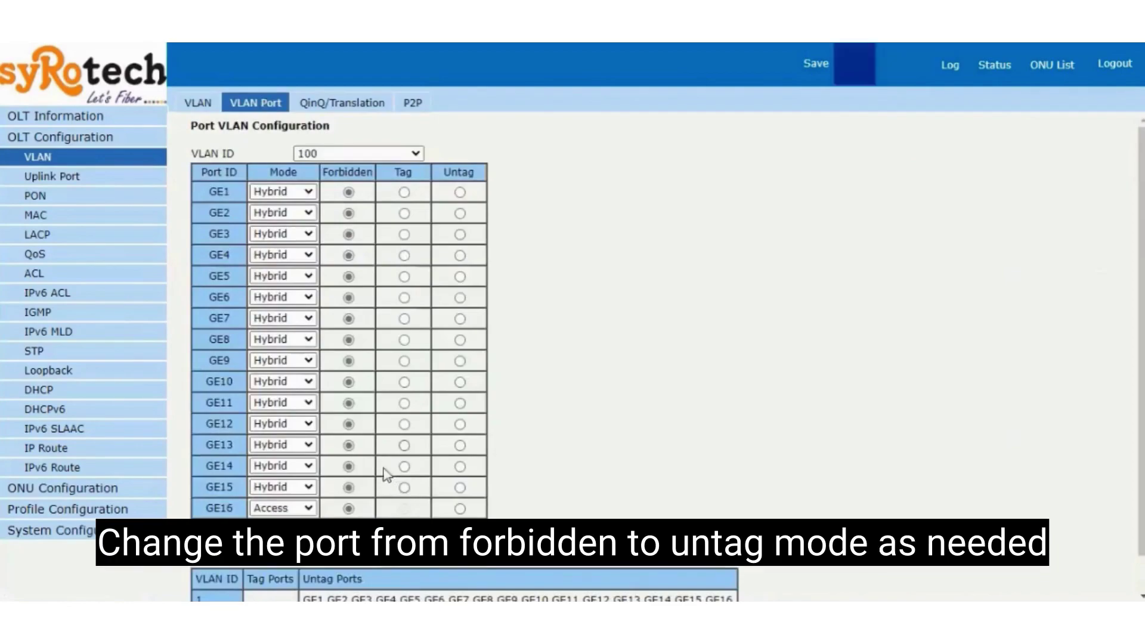
click(460, 445)
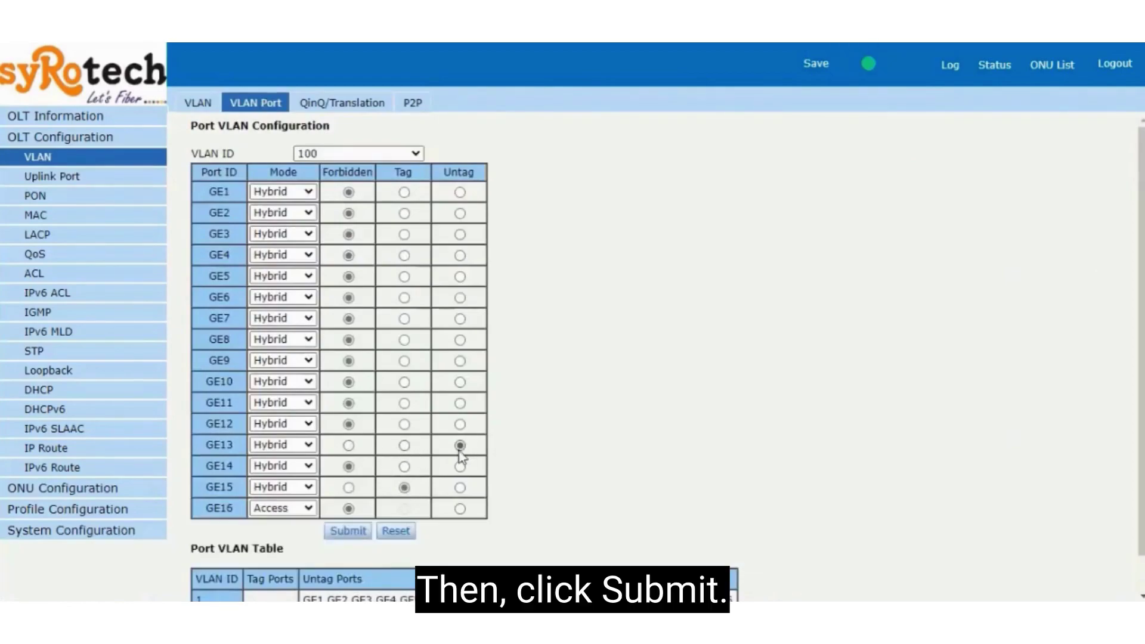
click(459, 488)
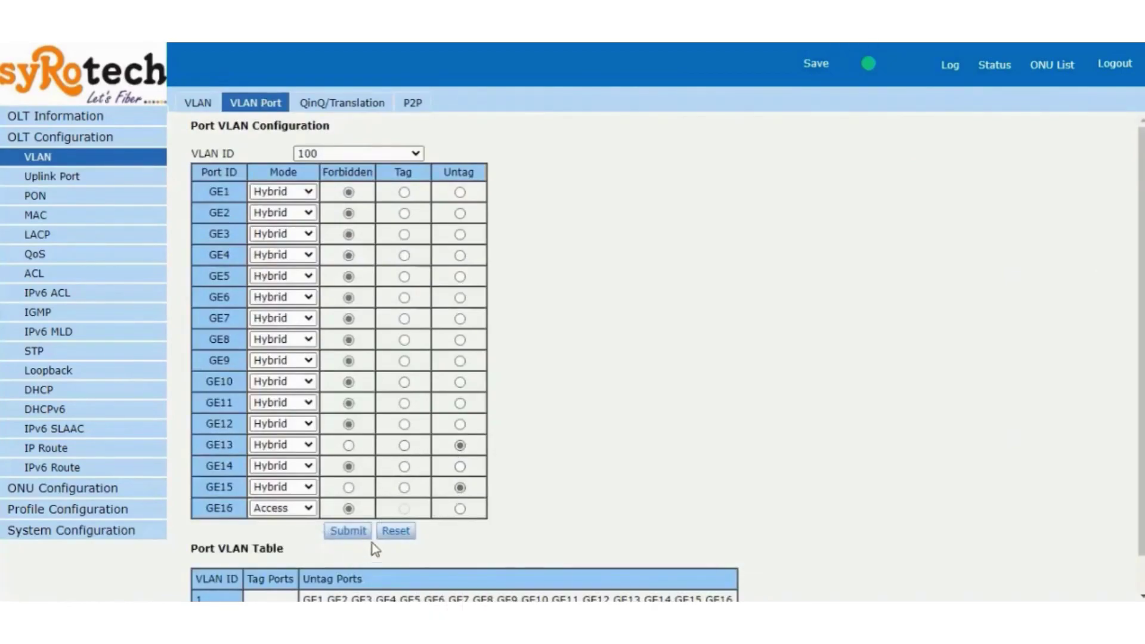
click(348, 531)
- Set uplink port GE13's PVID to 100, clear its description, and submit
click(99, 180)
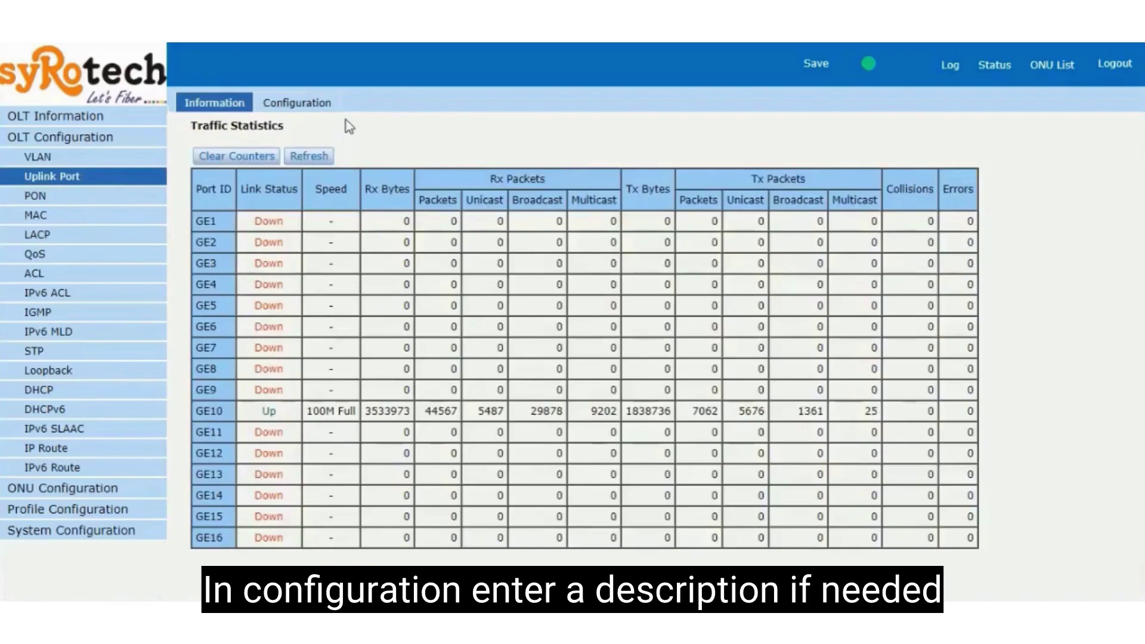
click(301, 104)
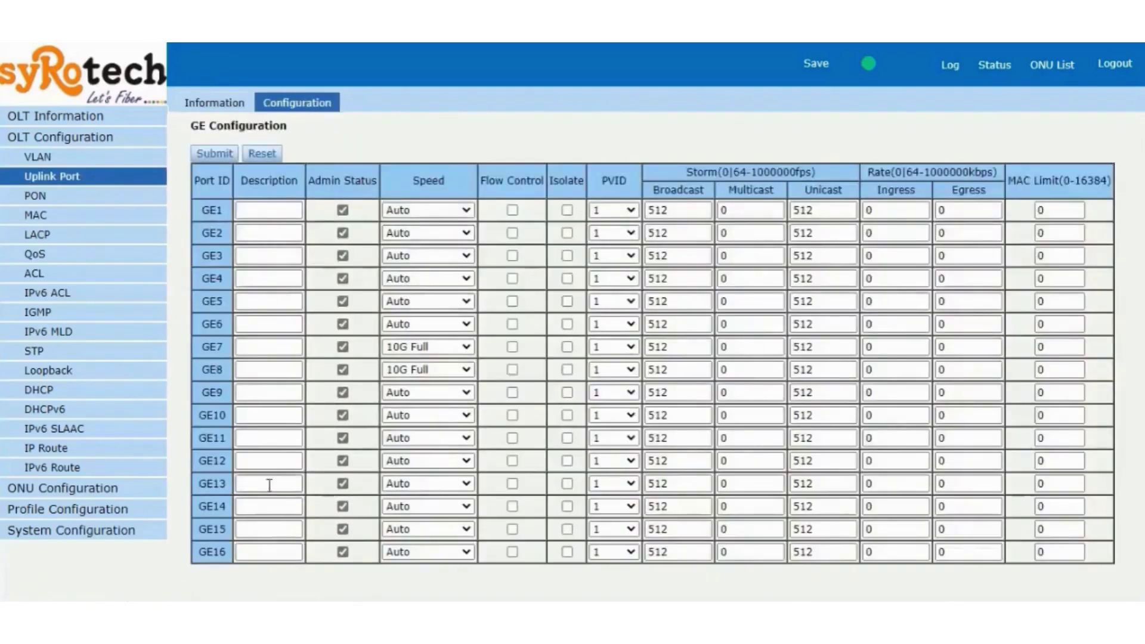
click(245, 486)
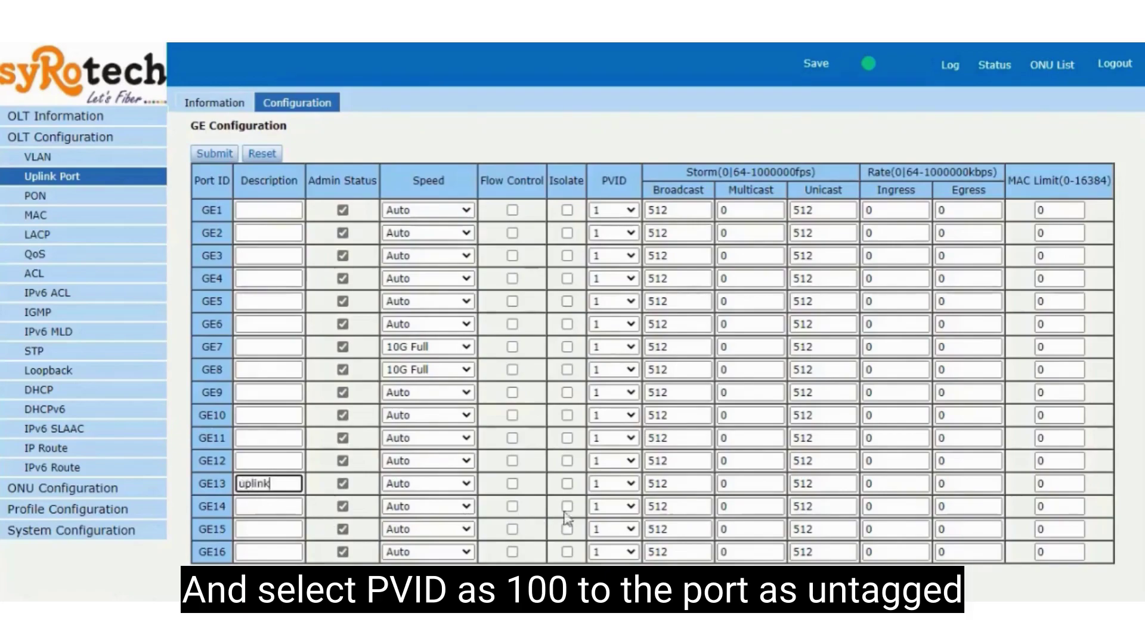
click(609, 487)
click(602, 514)
double_click(288, 484)
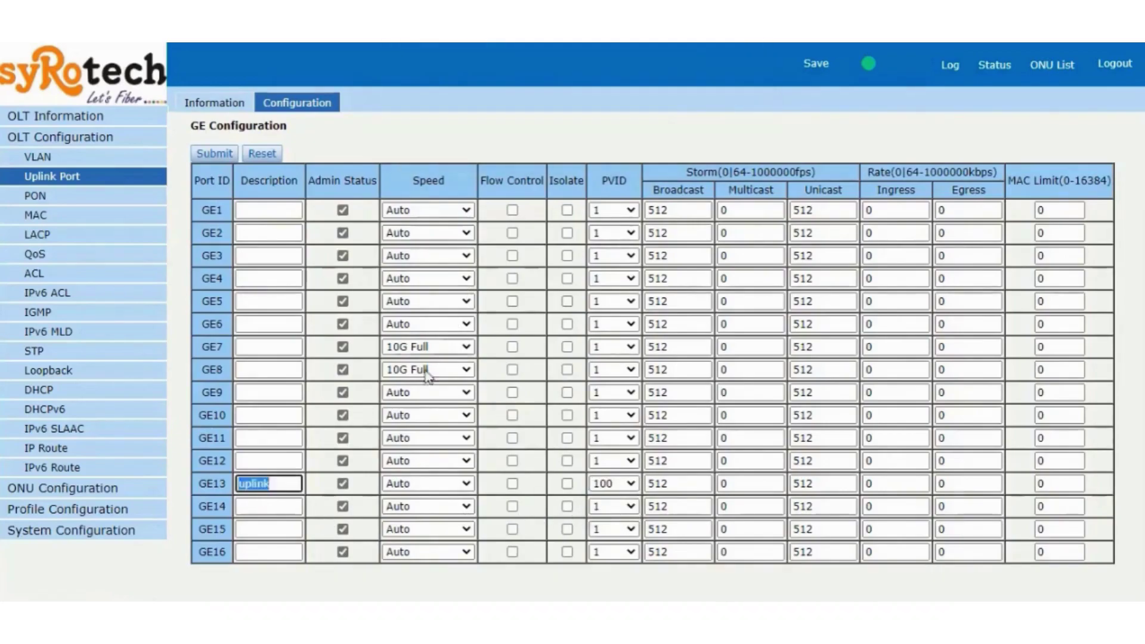
key(BackSpace)
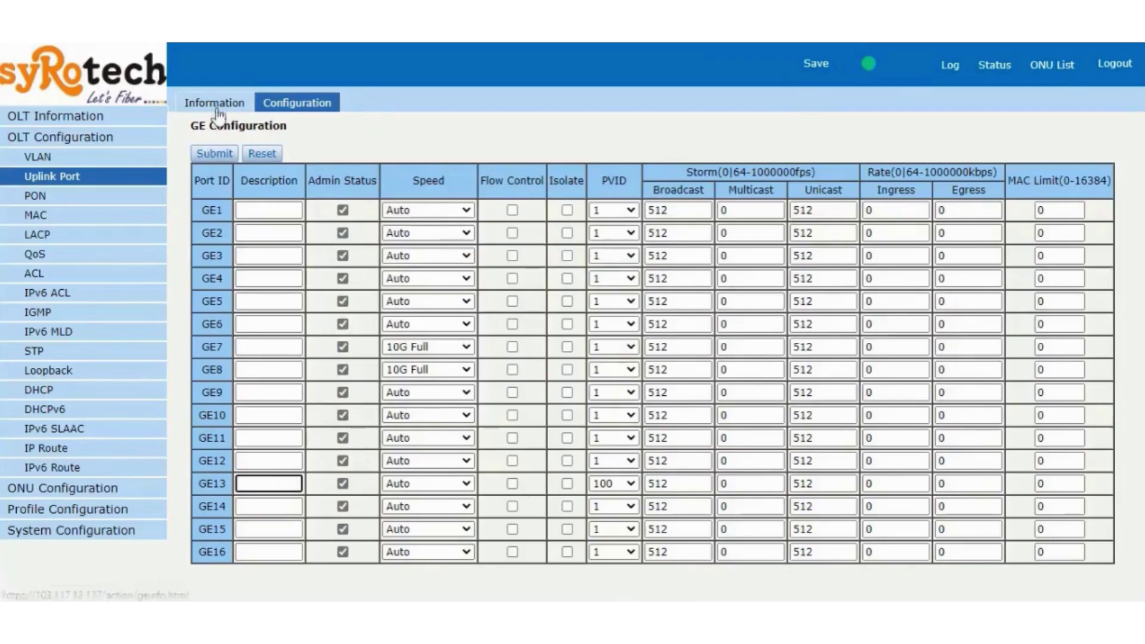
click(215, 155)
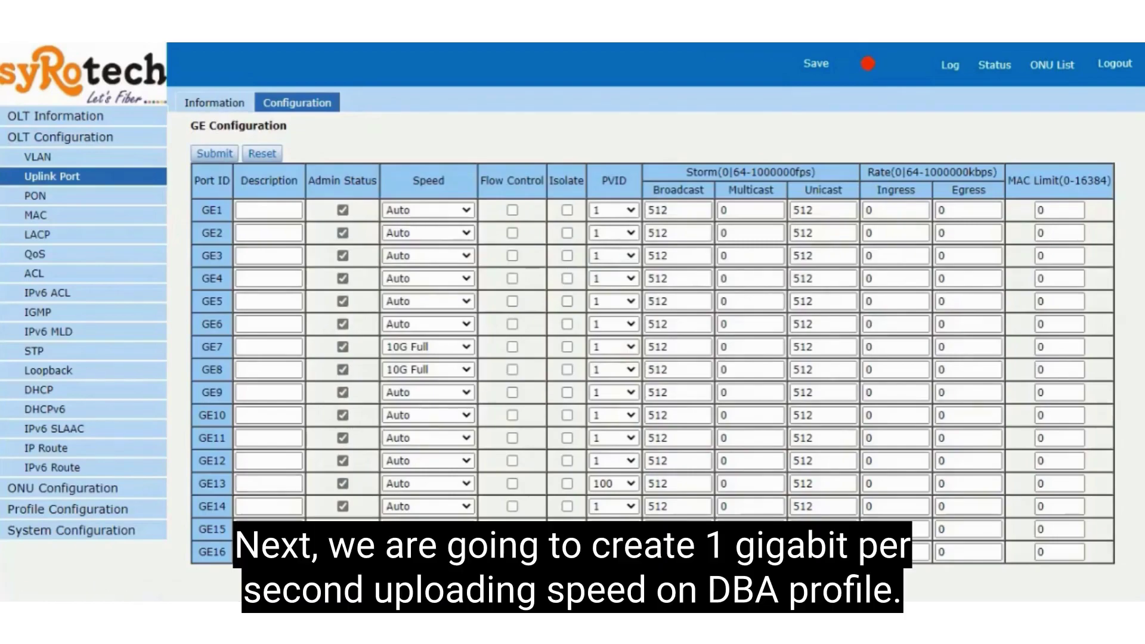
- Start a new DBA profile under Profile Configuration with type Type_4
click(62, 487)
click(67, 276)
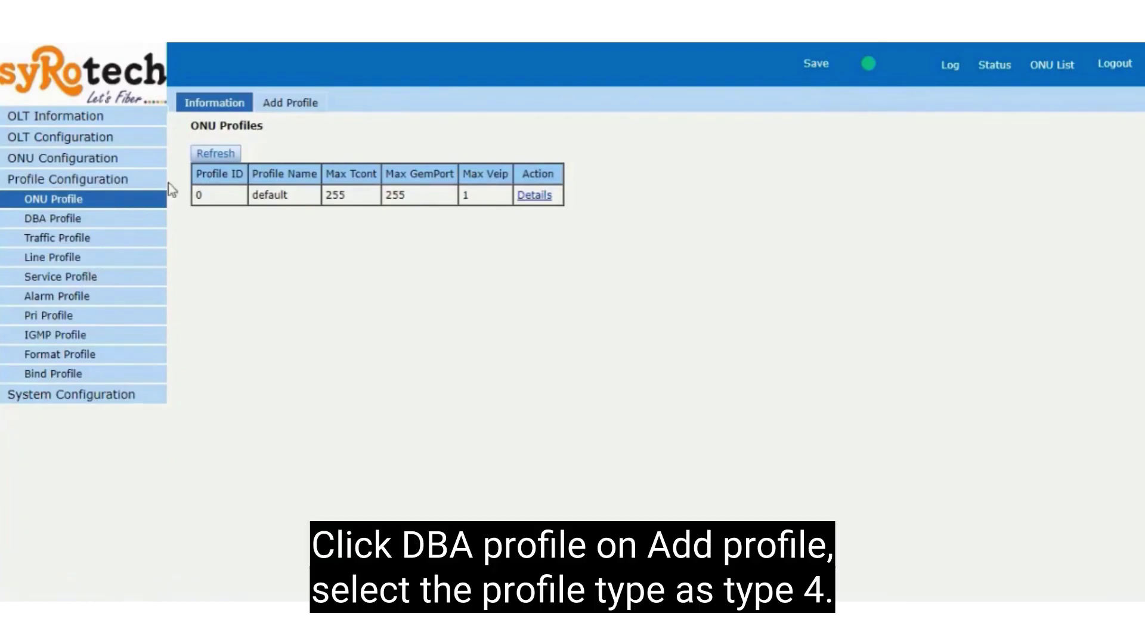
click(77, 219)
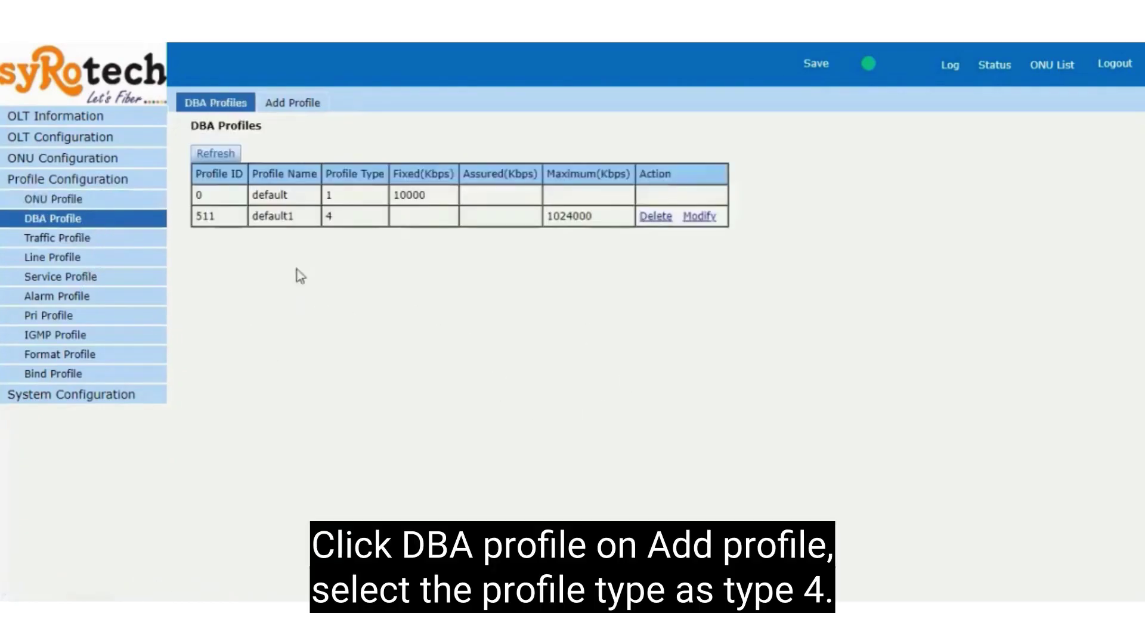
double_click(205, 216)
click(292, 103)
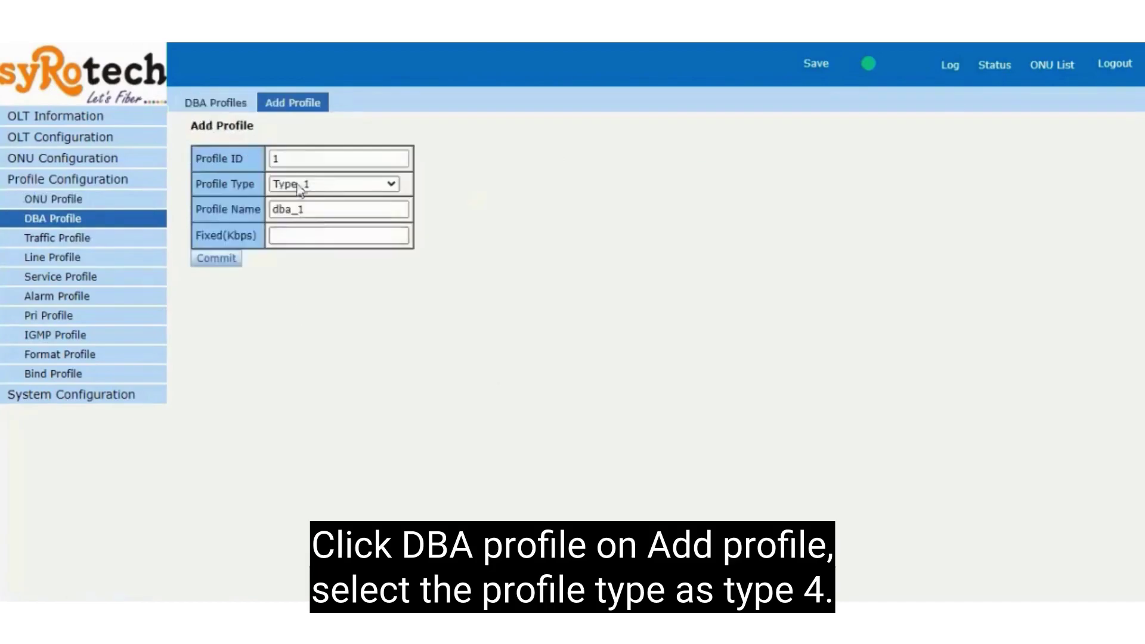
click(320, 190)
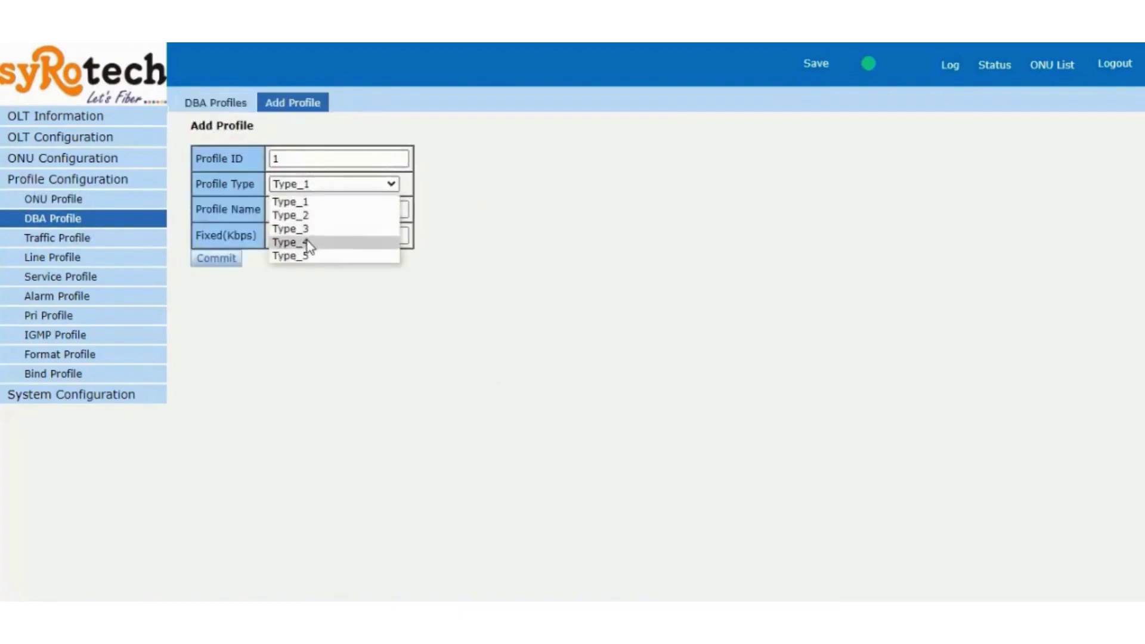
click(307, 241)
- Name the DBA profile Upload-1Gbps, set maximum bandwidth 1024000 Kbps, and commit it
drag(344, 212, 279, 220)
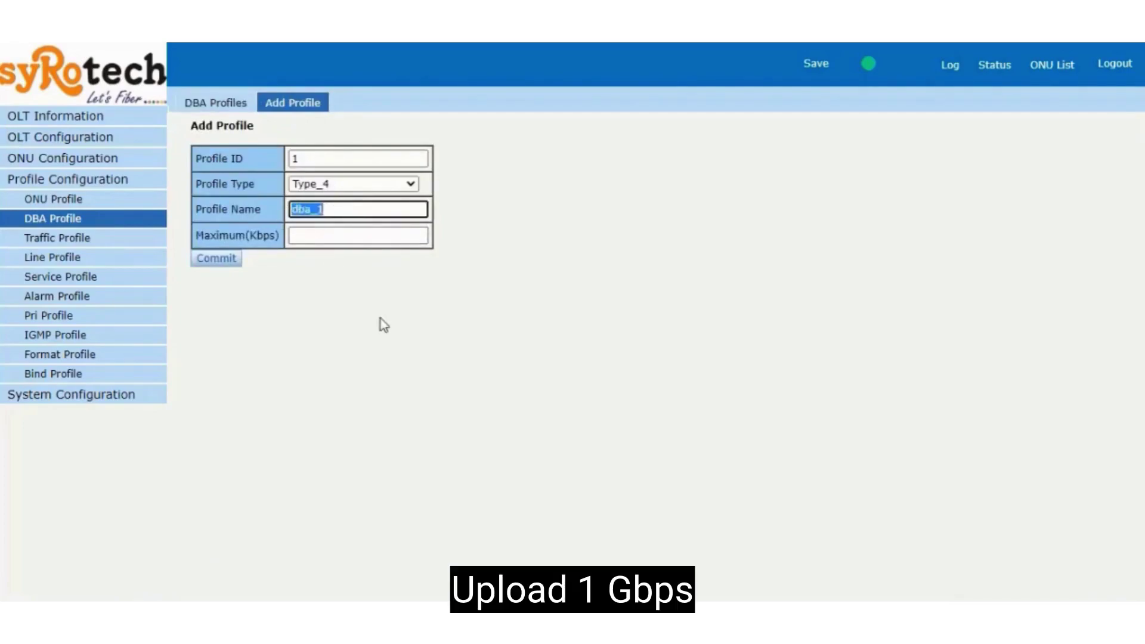
text(U)
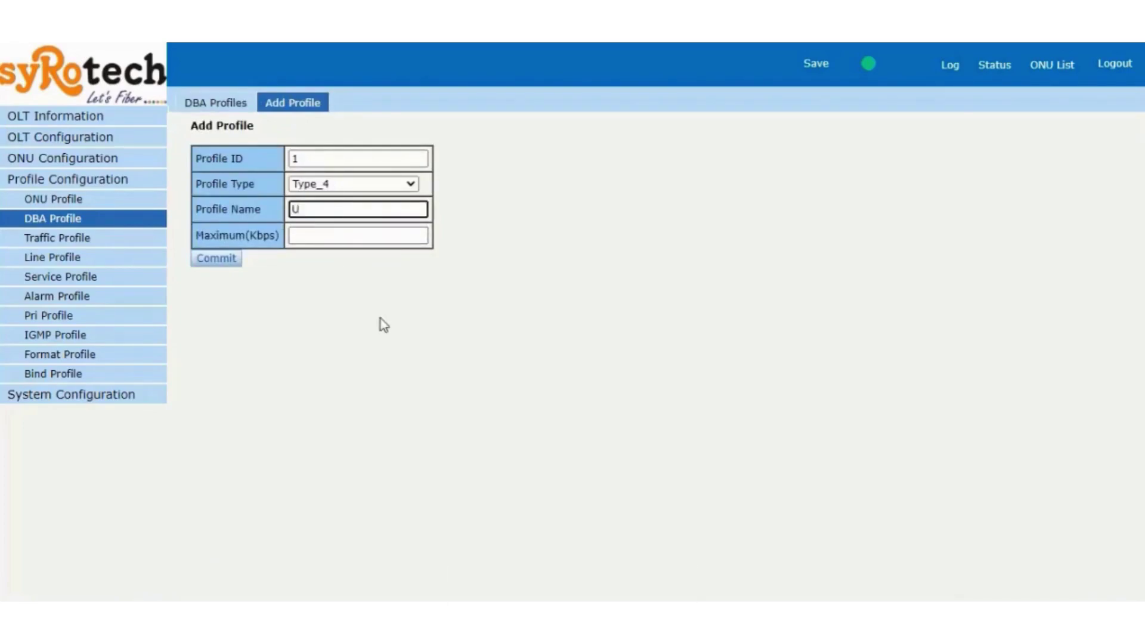
text(pload-)
text(-)
text(1Gbps)
click(383, 241)
text(10)
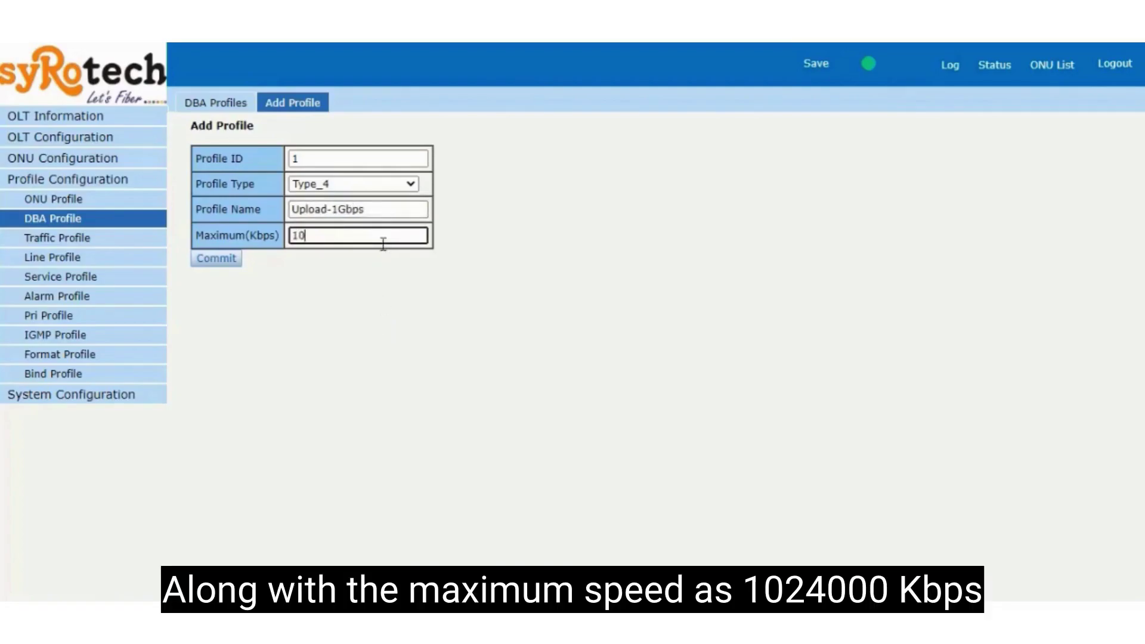
text(24000)
click(237, 258)
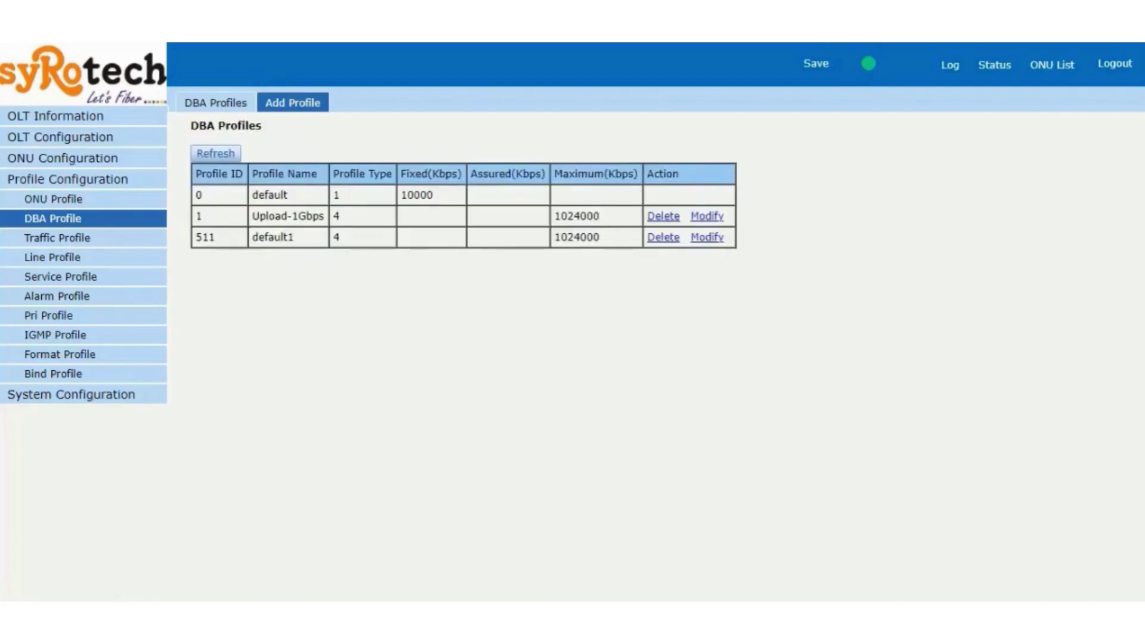
click(52, 257)
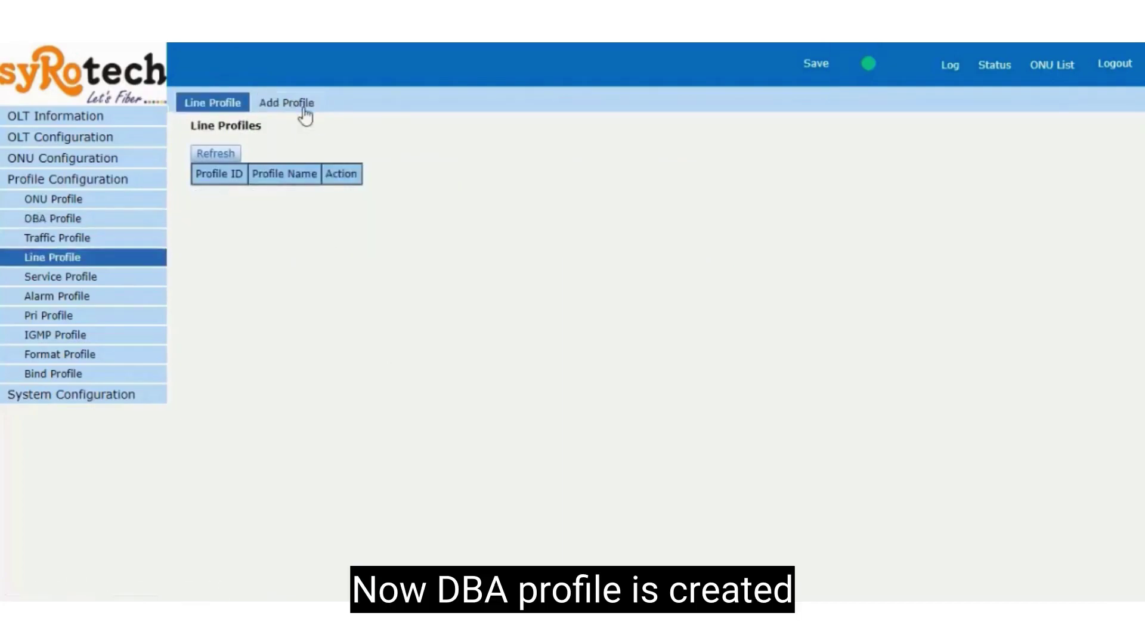
- Create a new line profile named PlugandPlay
click(301, 110)
drag(324, 185, 263, 176)
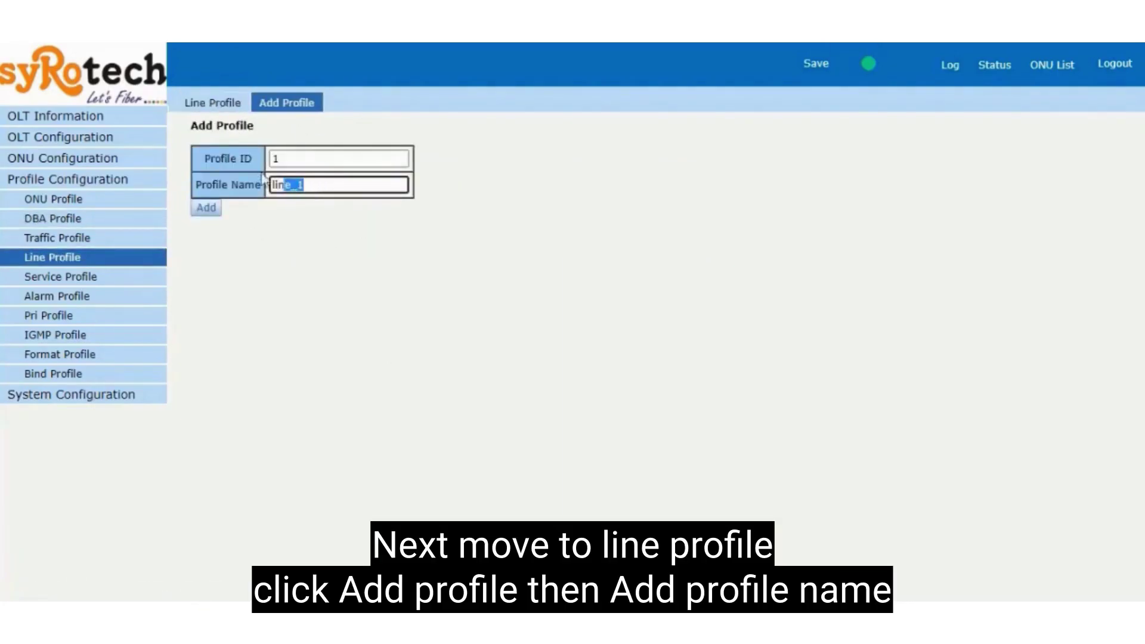
text(PlugandPlay)
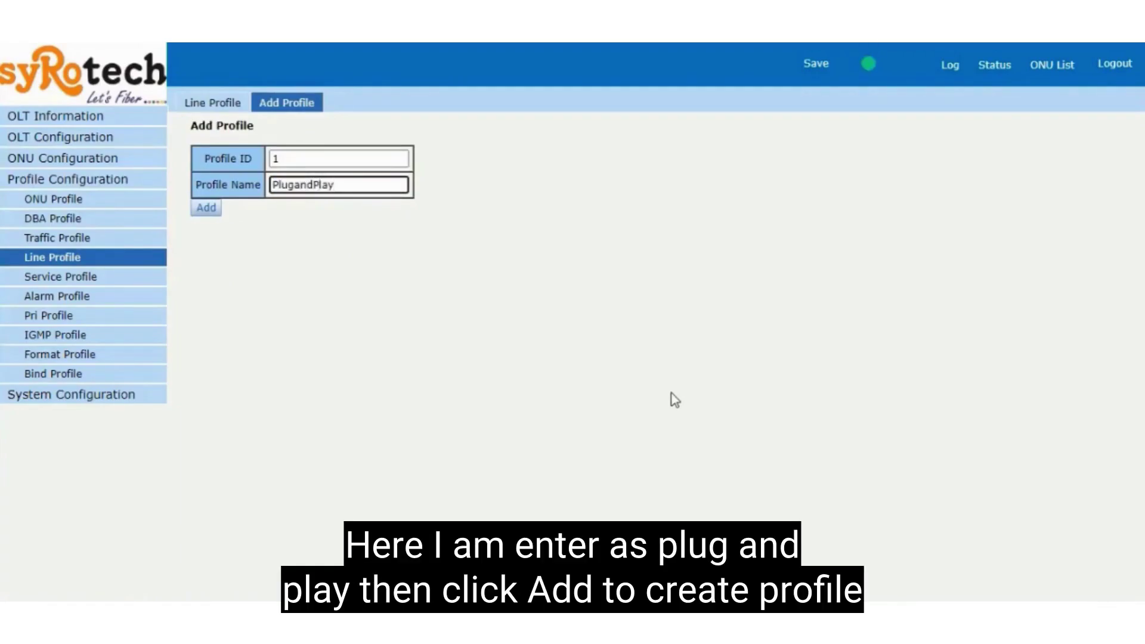
key(Return)
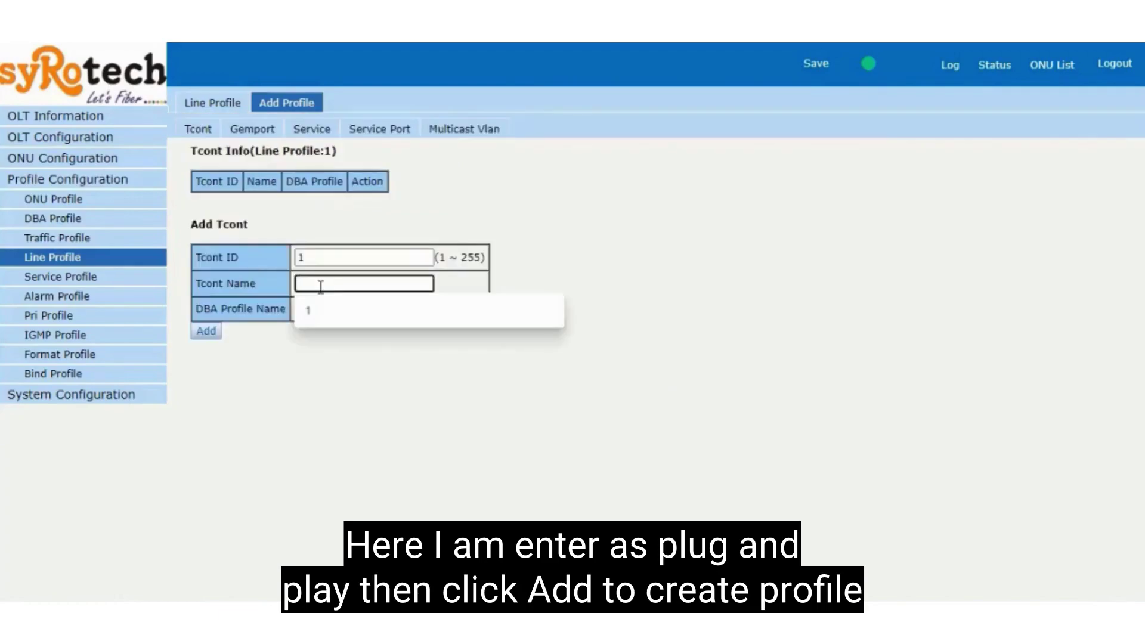
- Add T-CONT 1 using the Upload-1Gbps DBA profile to the line profile
text(1)
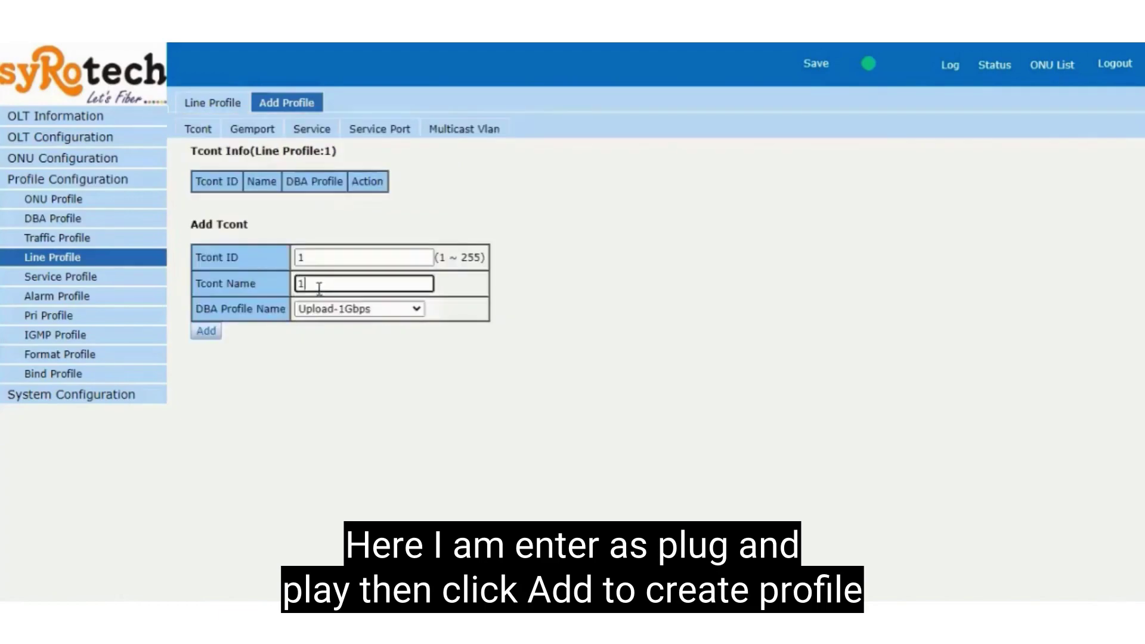
click(352, 309)
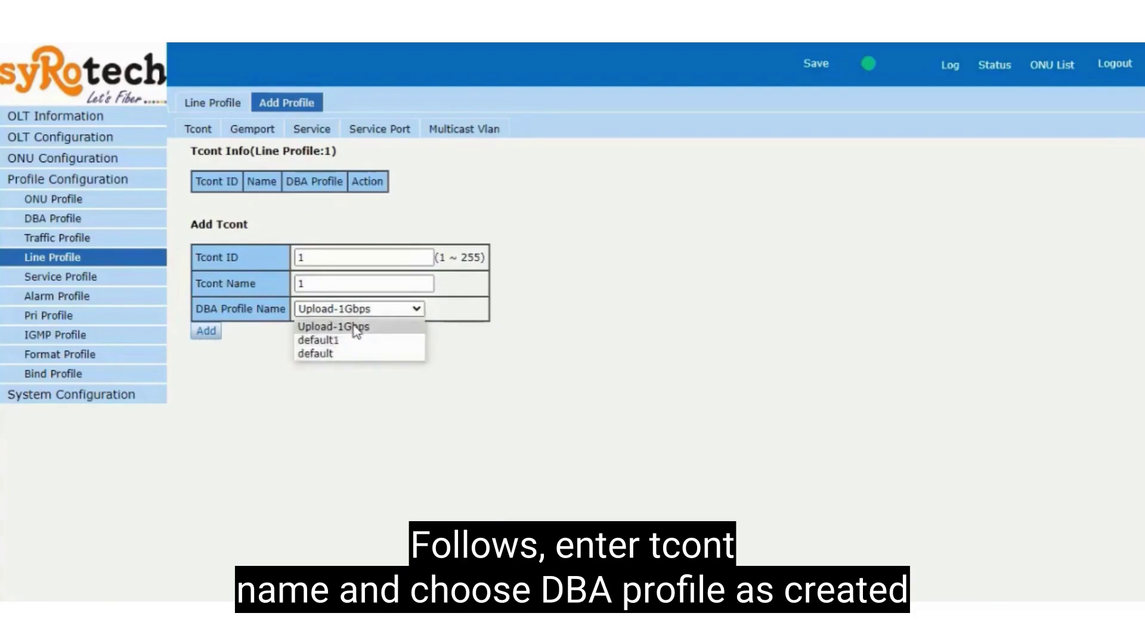
click(356, 327)
click(206, 336)
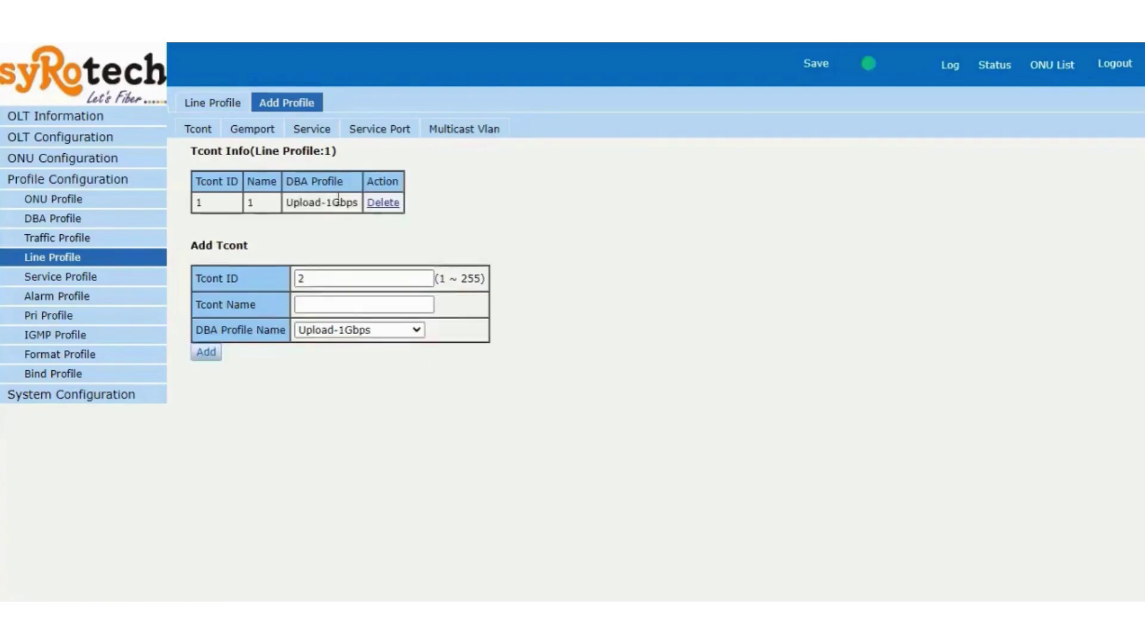
- Add gemport 1, named 1, to the line profile
click(267, 134)
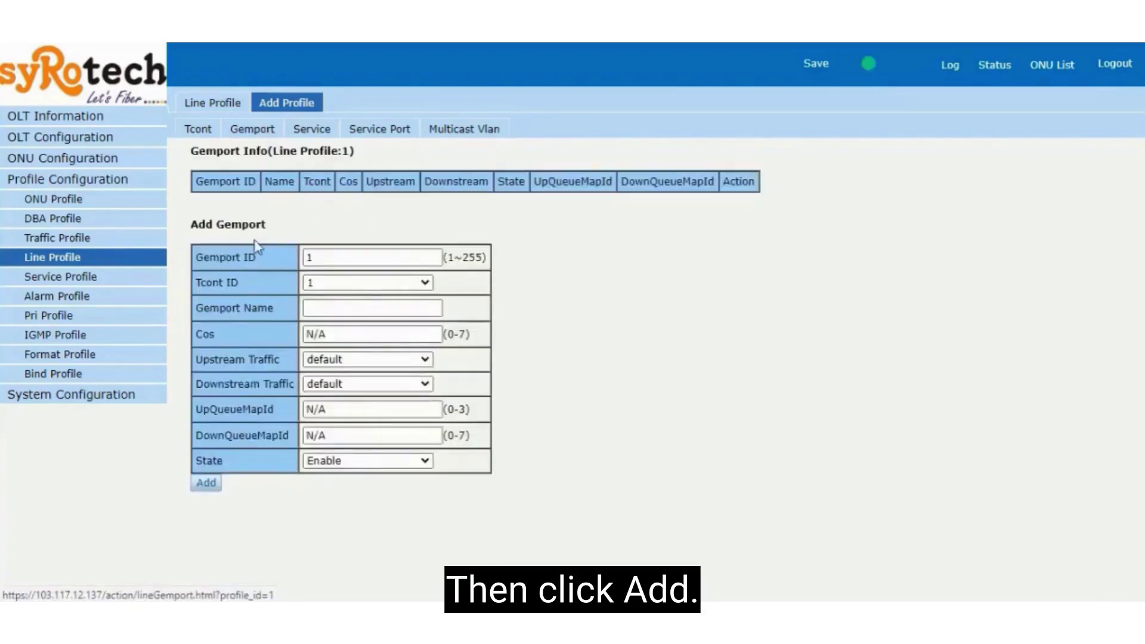
click(342, 309)
click(340, 331)
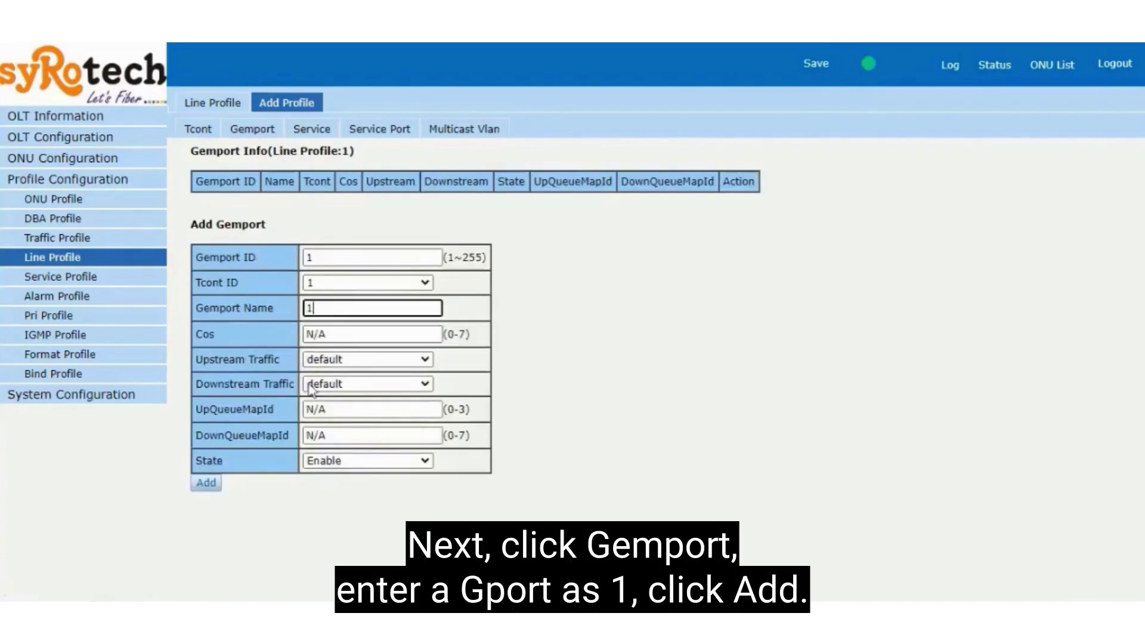
click(205, 484)
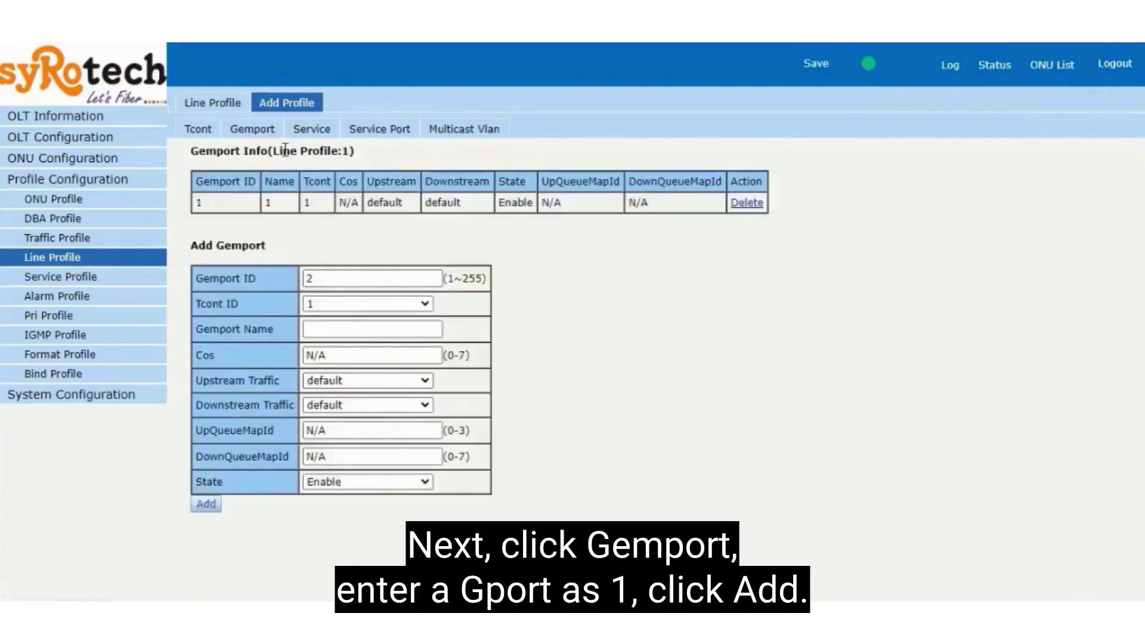
click(308, 131)
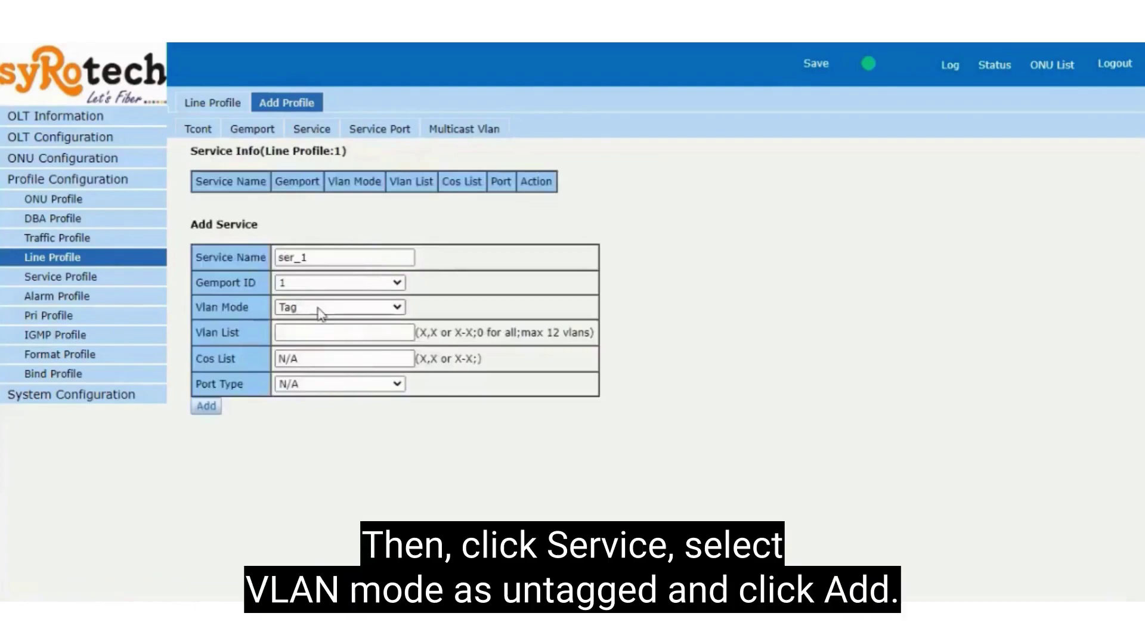
- Add service ser_1 with VLAN mode Untag to the line profile
click(321, 307)
click(319, 335)
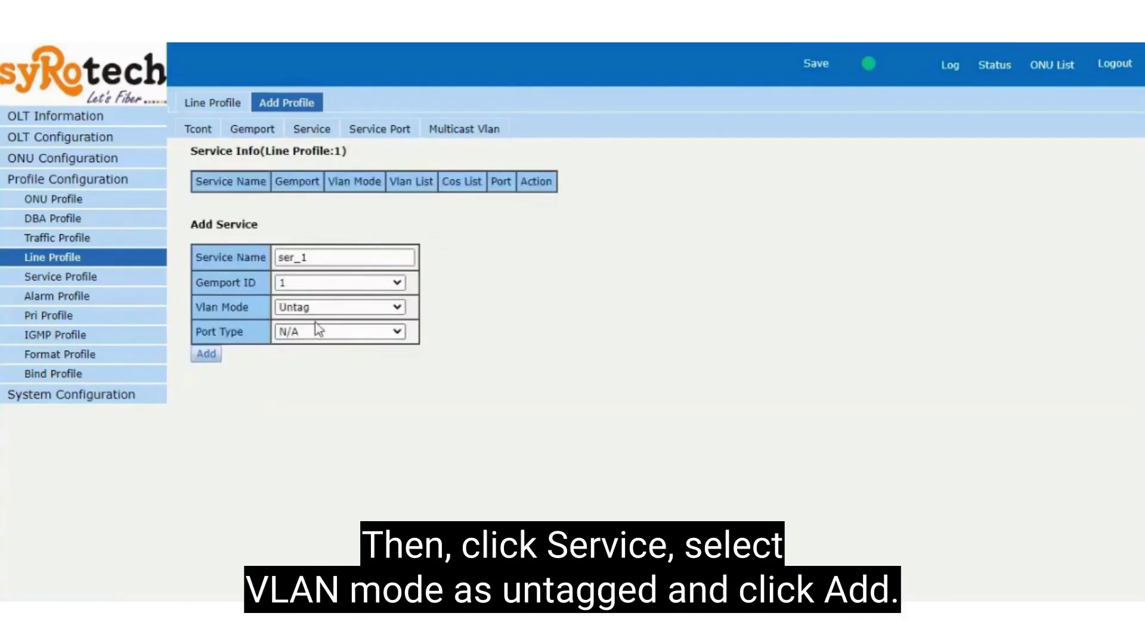
click(206, 355)
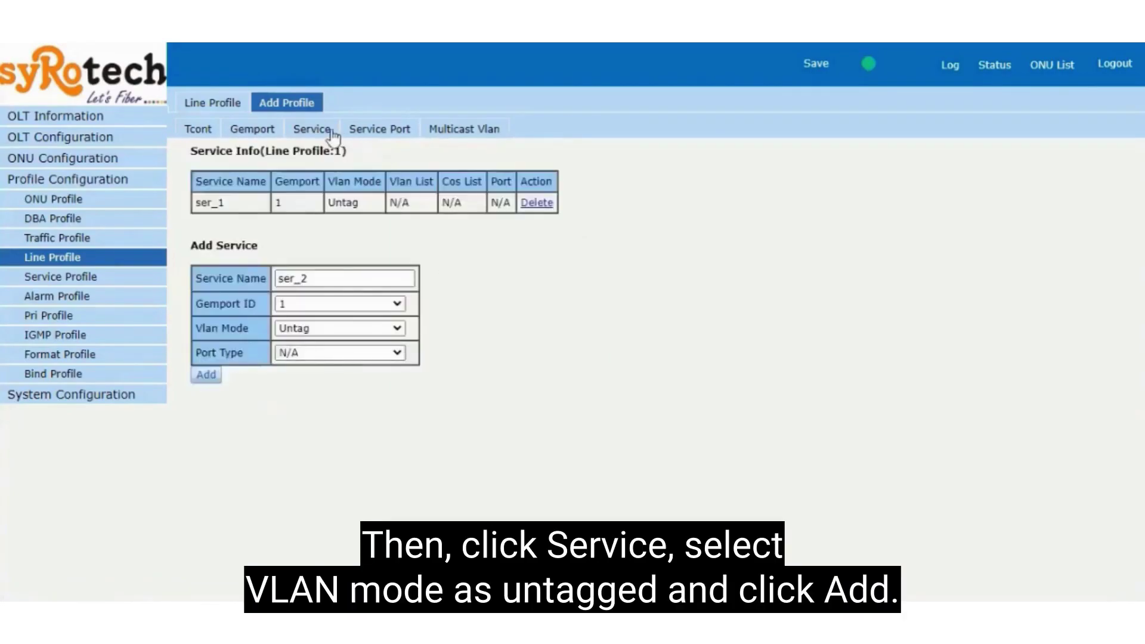
- Add an Untagged service port translating to VLAN 100
click(377, 132)
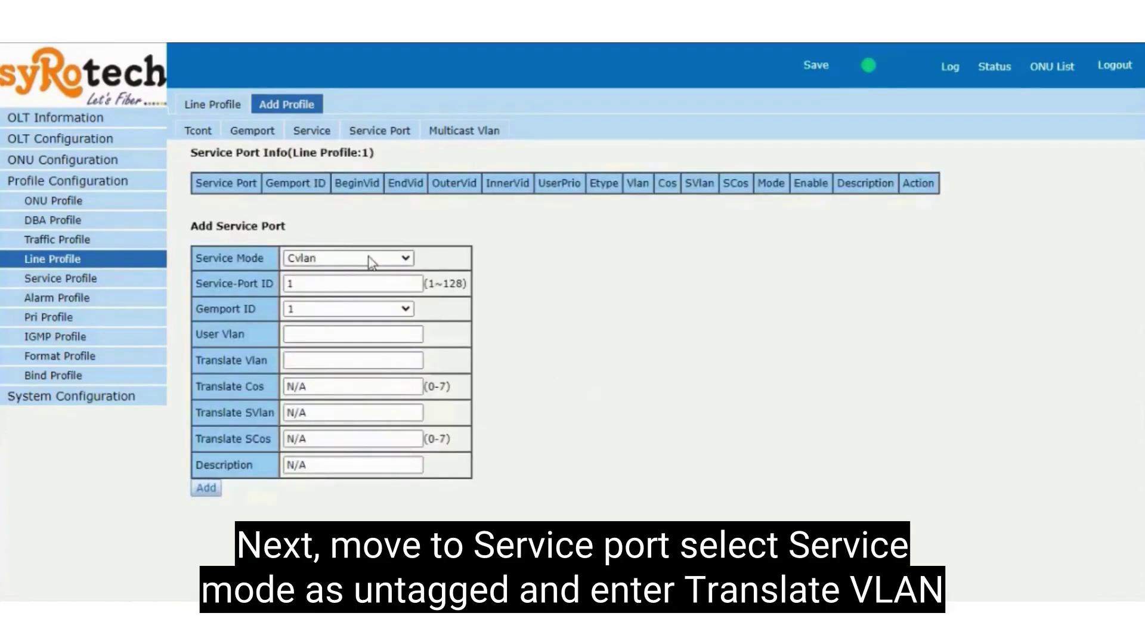
click(370, 260)
click(349, 344)
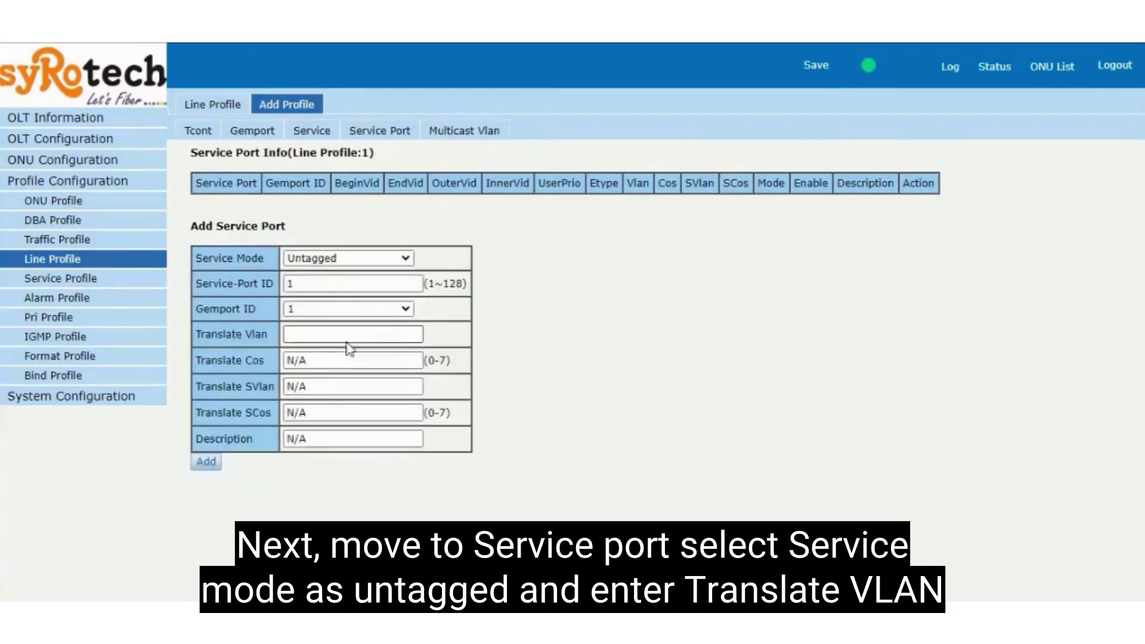
click(322, 335)
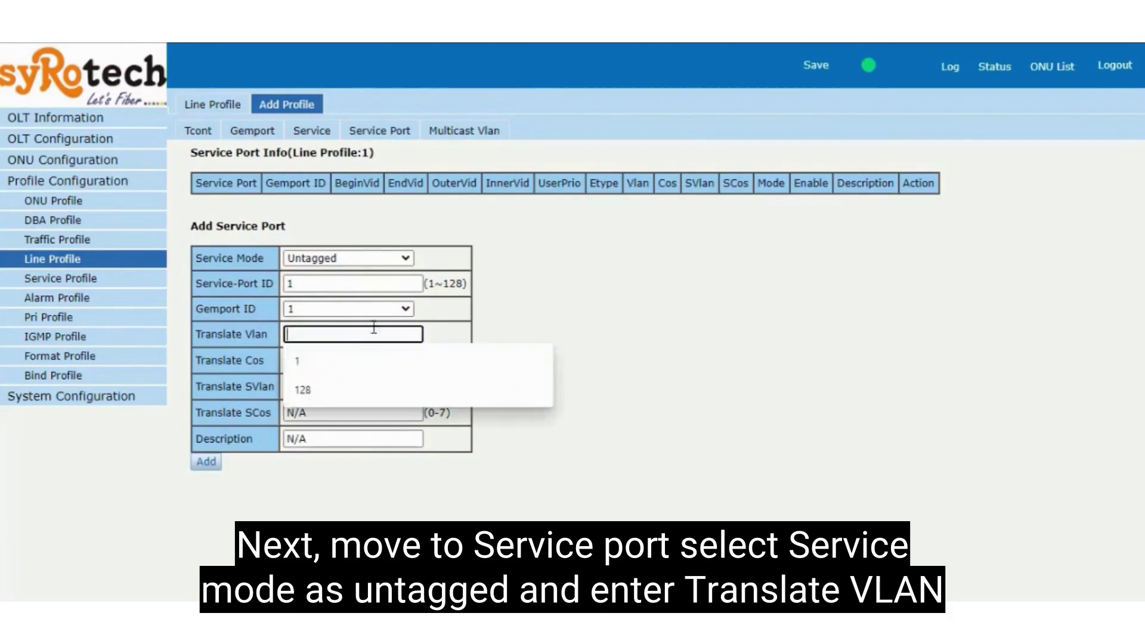
text(100)
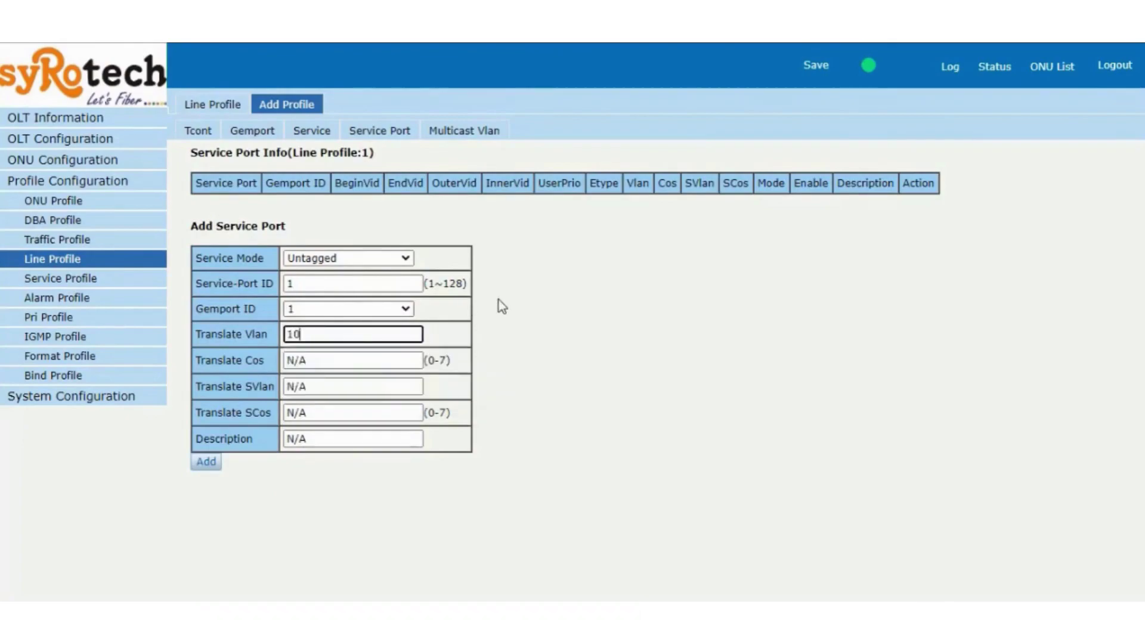
click(207, 464)
- Create a new service profile named PlugandPlay
click(60, 278)
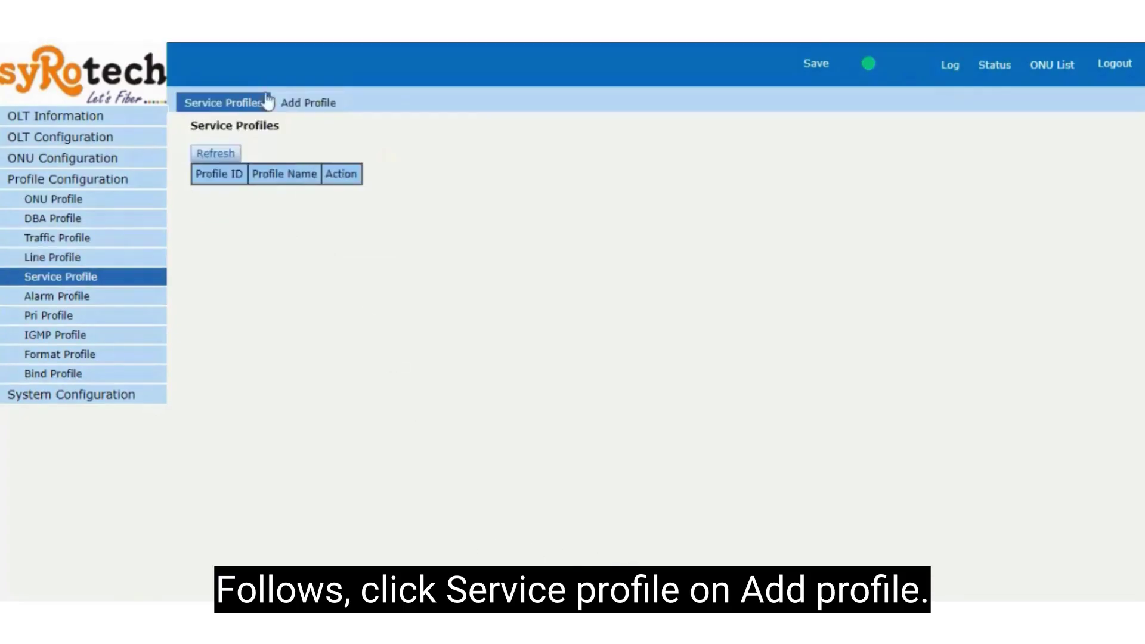
click(301, 102)
drag(316, 184, 270, 204)
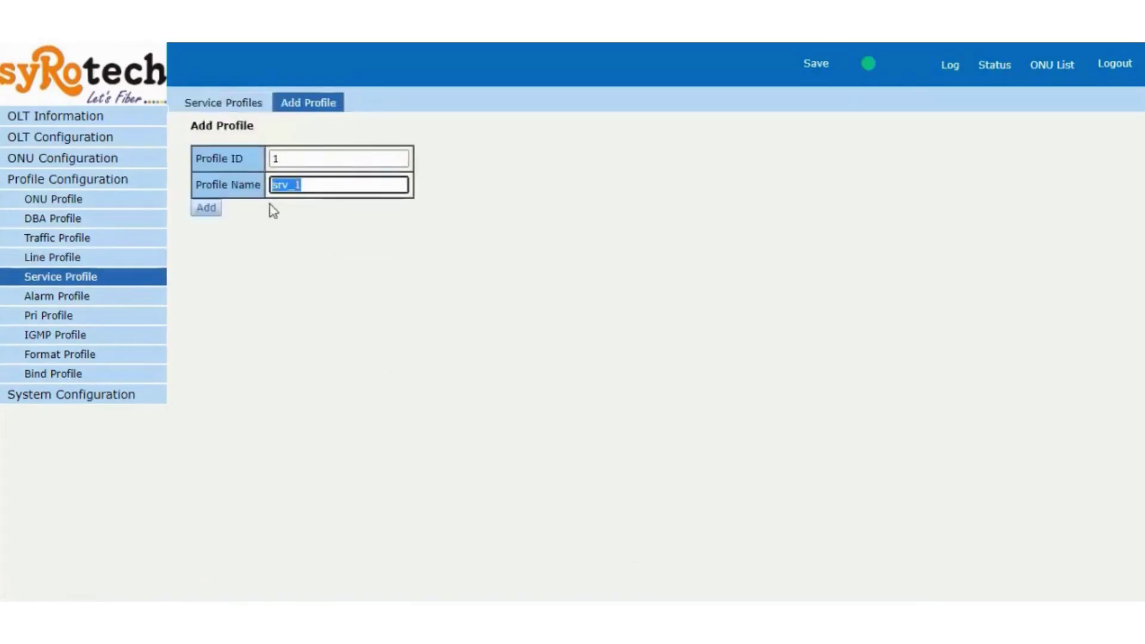
text(P)
click(314, 212)
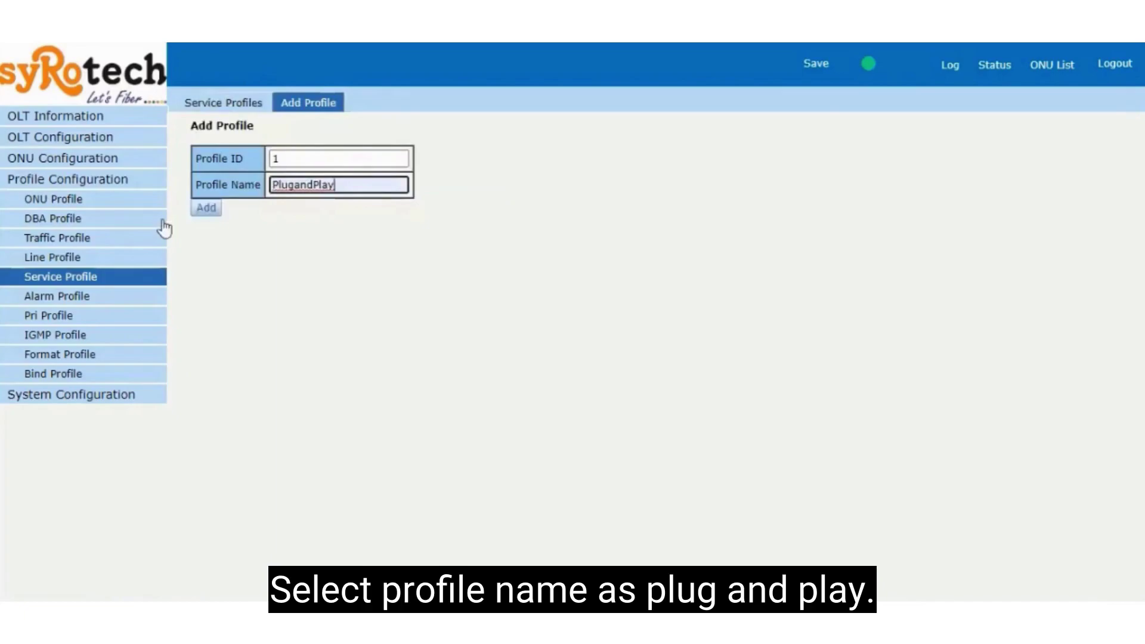
click(217, 208)
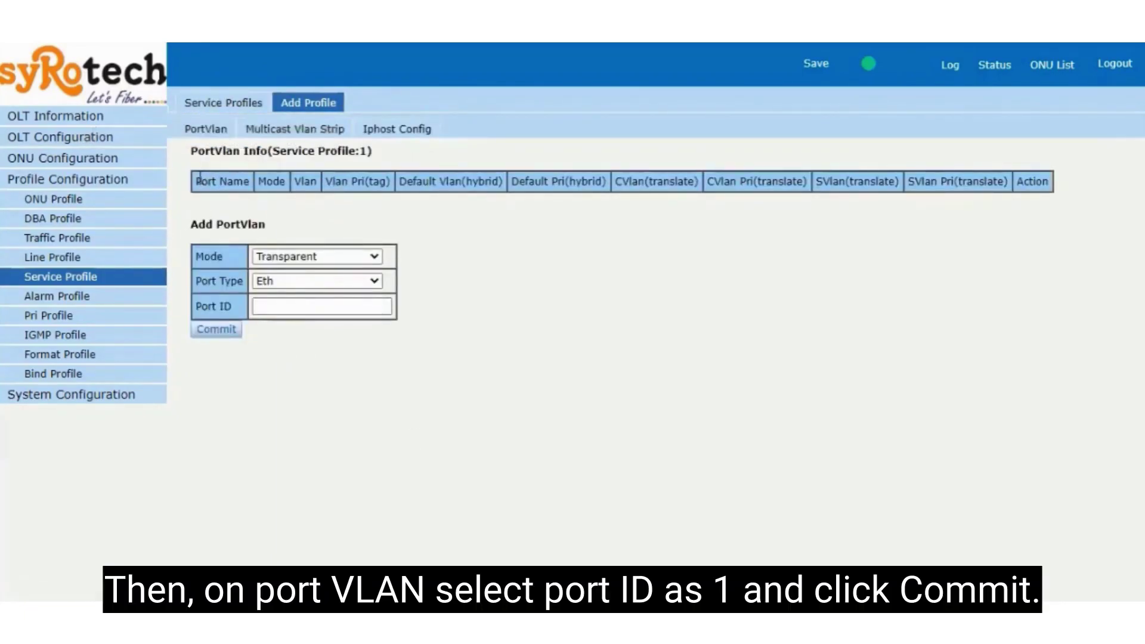
- Add transparent port VLANs for Eth port 1 and Veip port 1, then view the ONU authentication list
drag(213, 179, 249, 182)
click(299, 324)
click(292, 306)
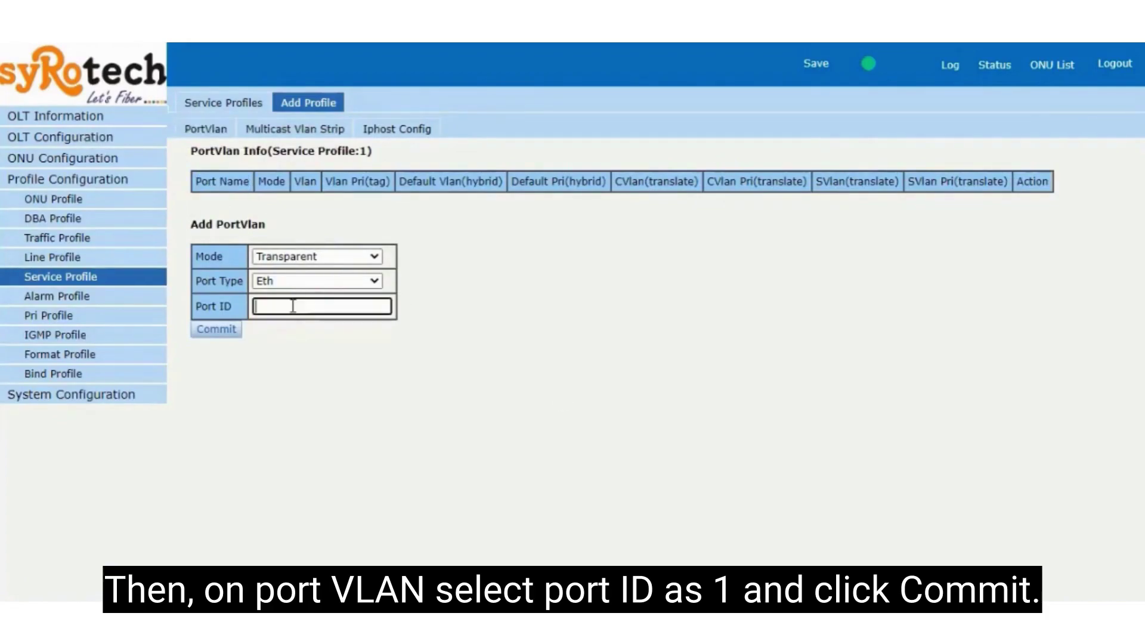
click(230, 330)
click(288, 304)
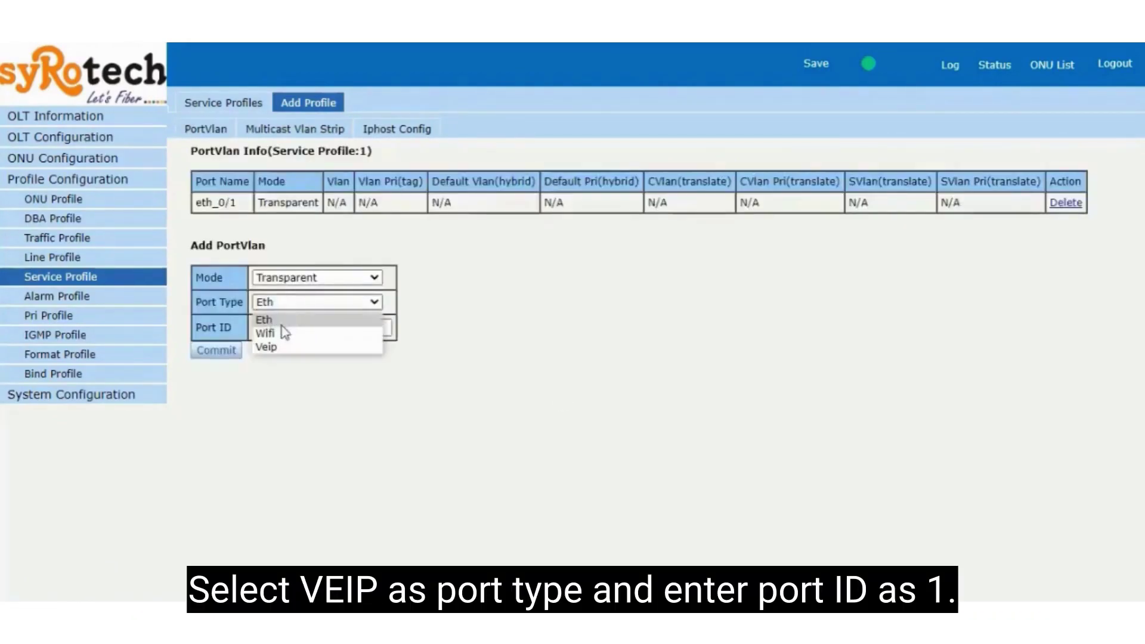
click(265, 346)
click(266, 328)
text(1)
click(219, 351)
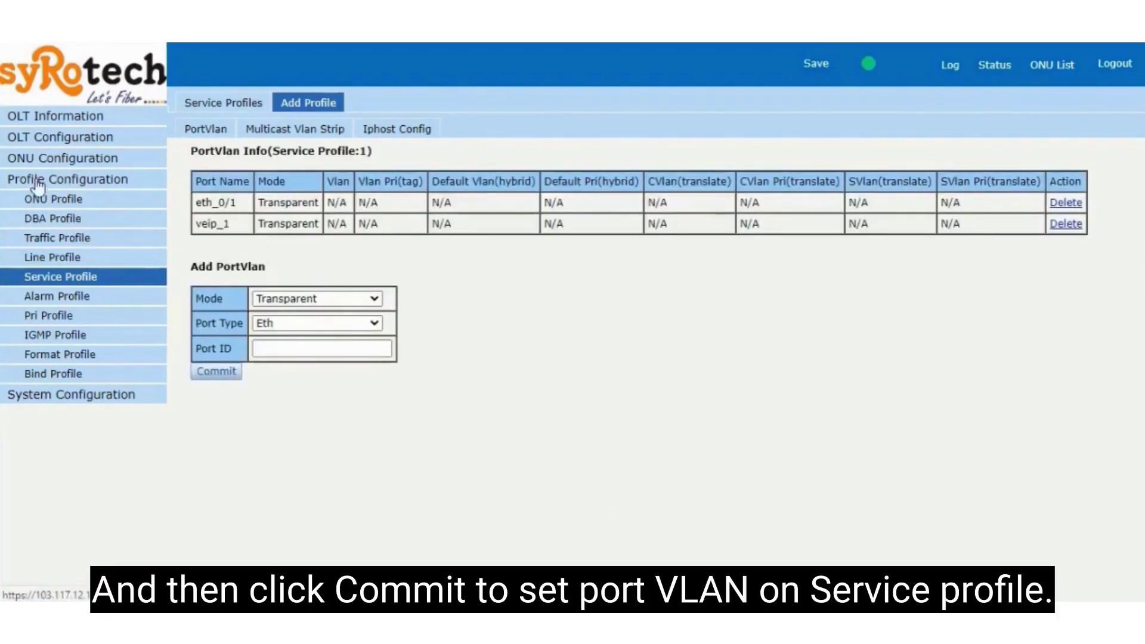
click(36, 180)
click(45, 158)
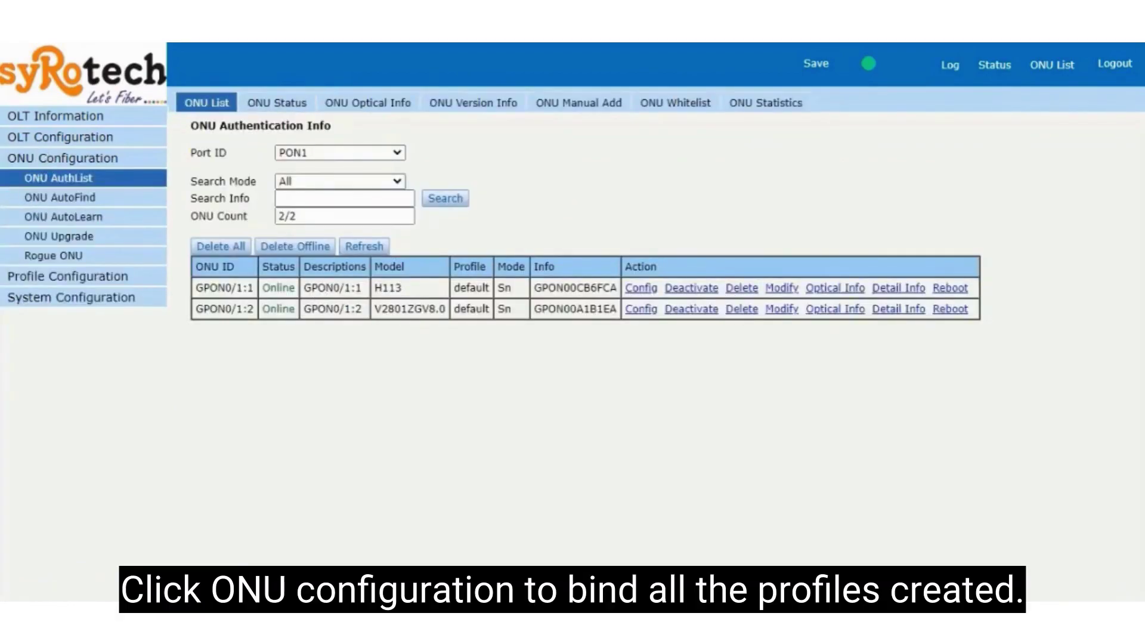
- Delete every ONU from the ONU AuthList and confirm the deletion
click(231, 250)
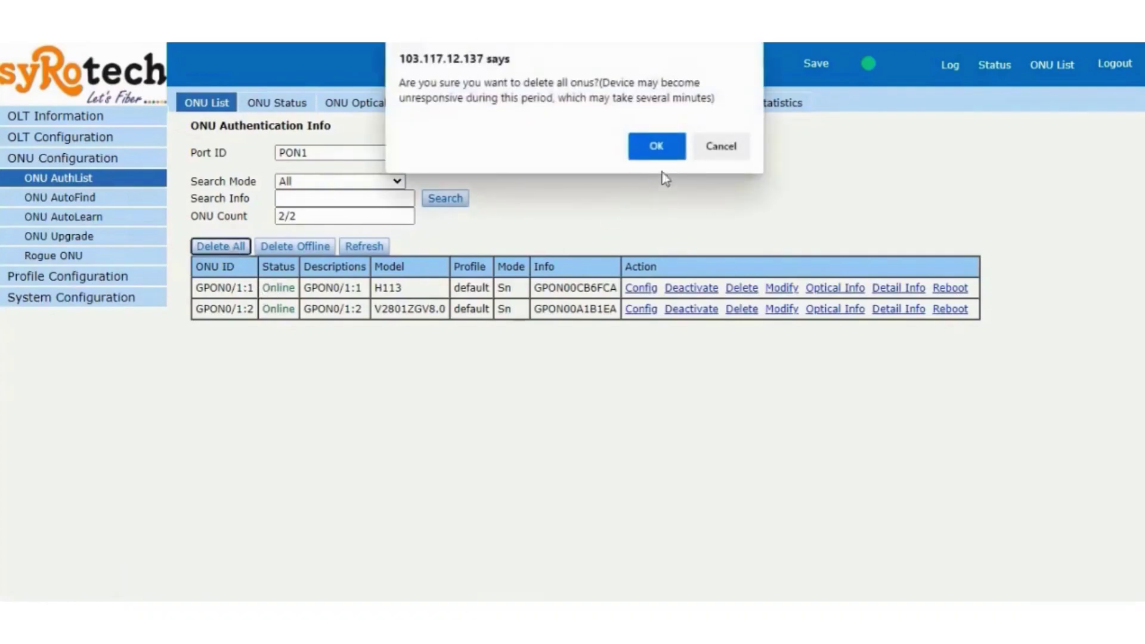
click(657, 147)
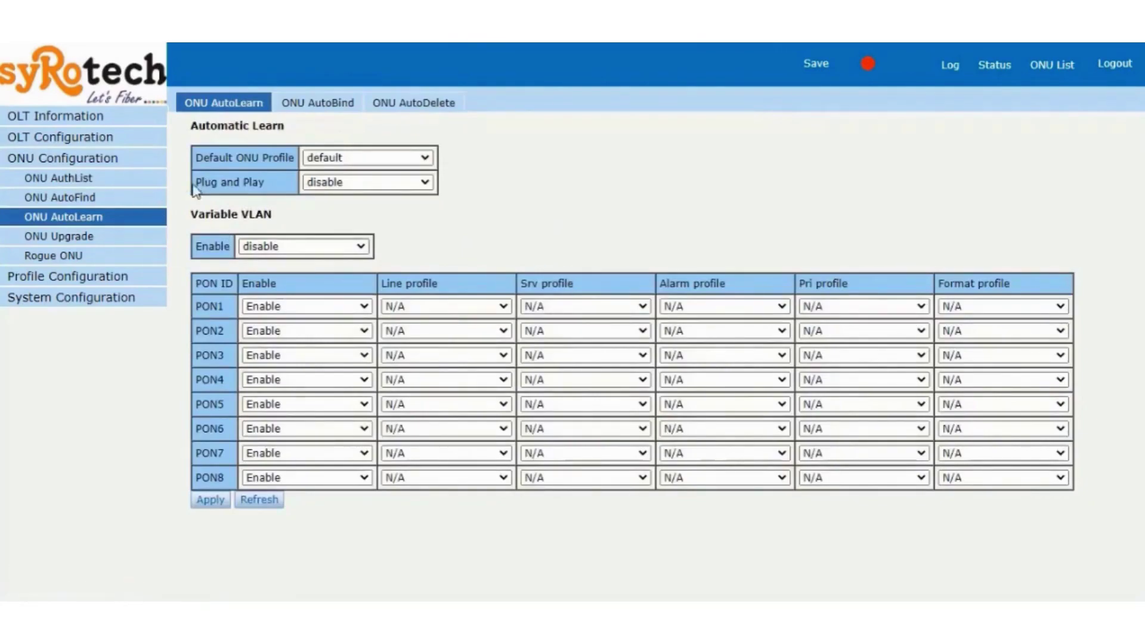
- Leave the Plug and Play setting on AutoLearn disabled
drag(242, 185, 282, 249)
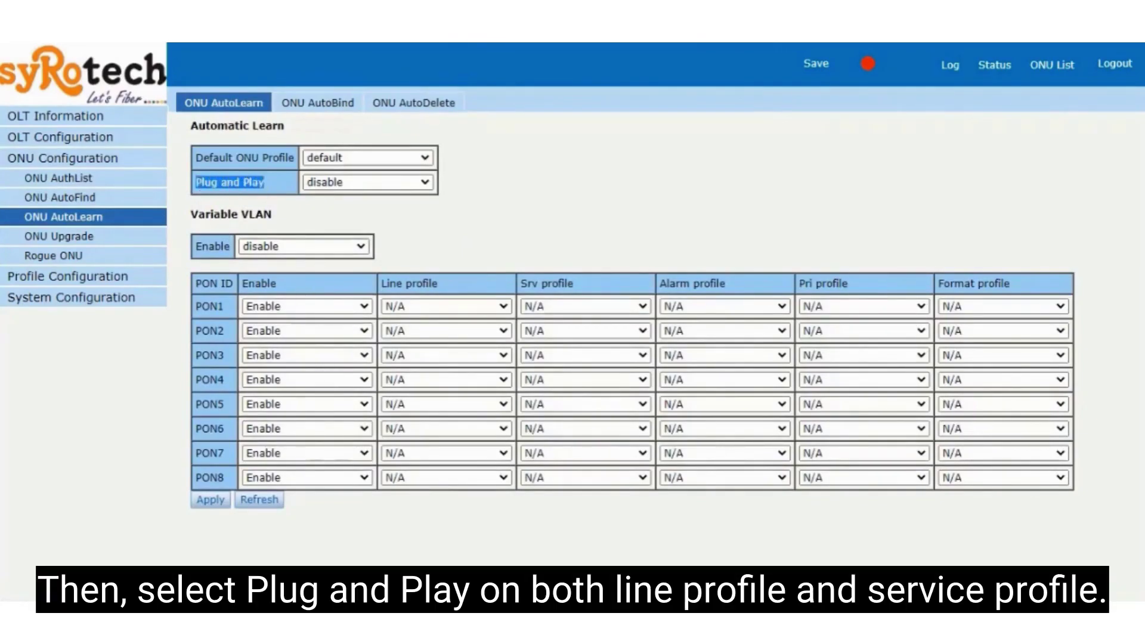
click(366, 183)
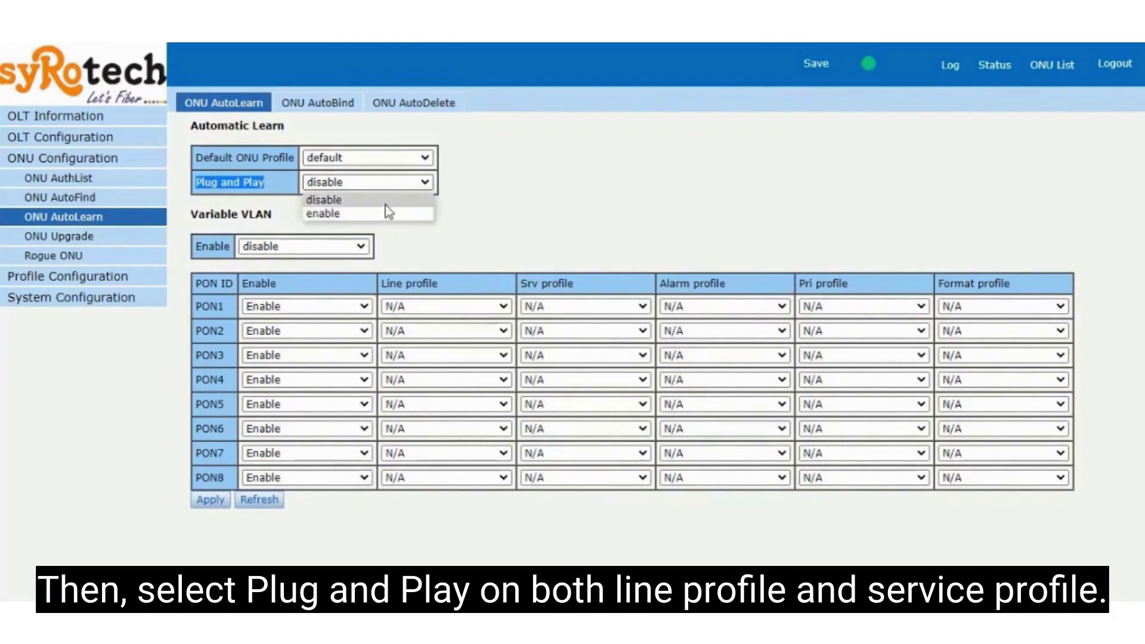
click(385, 203)
click(647, 277)
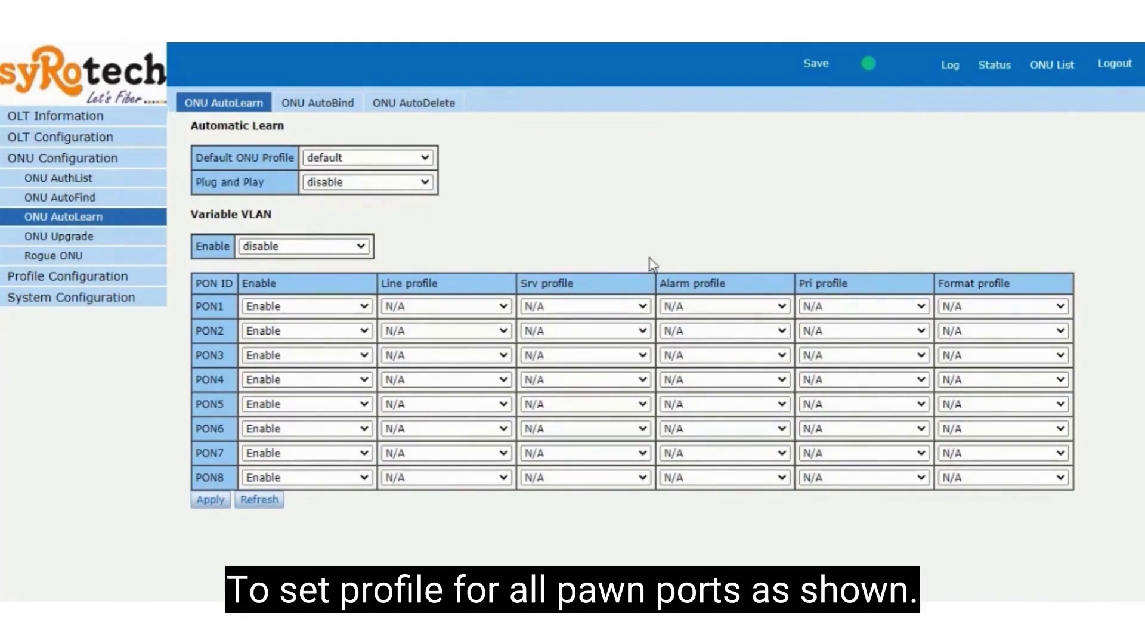
- Set PlugandPlay as both line and service profile for PON1 through PON4
click(435, 309)
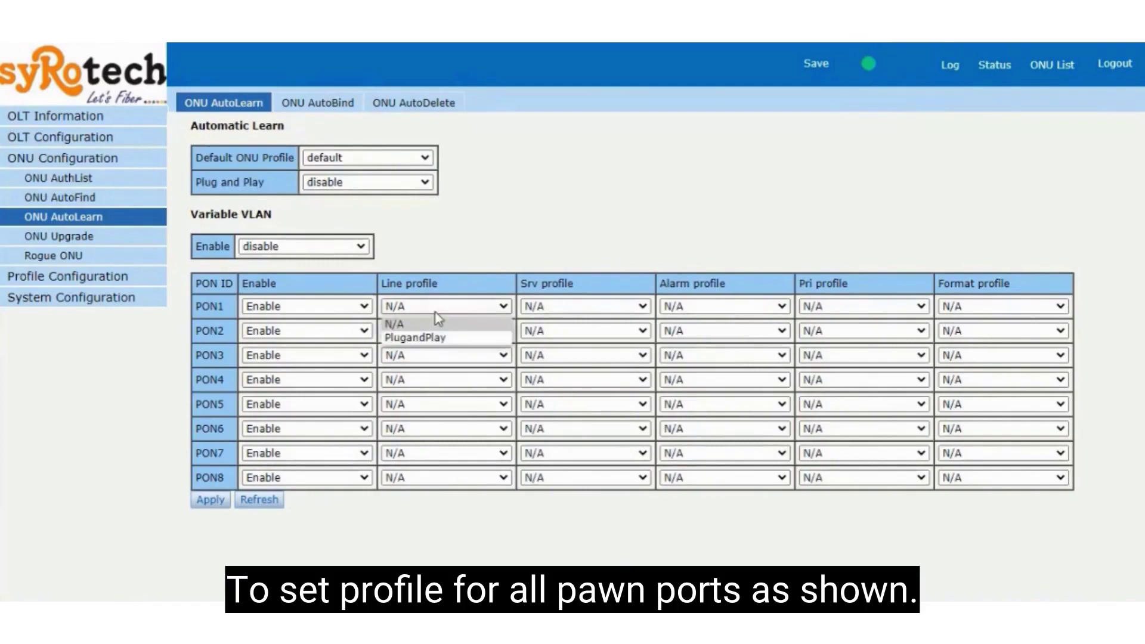
click(458, 344)
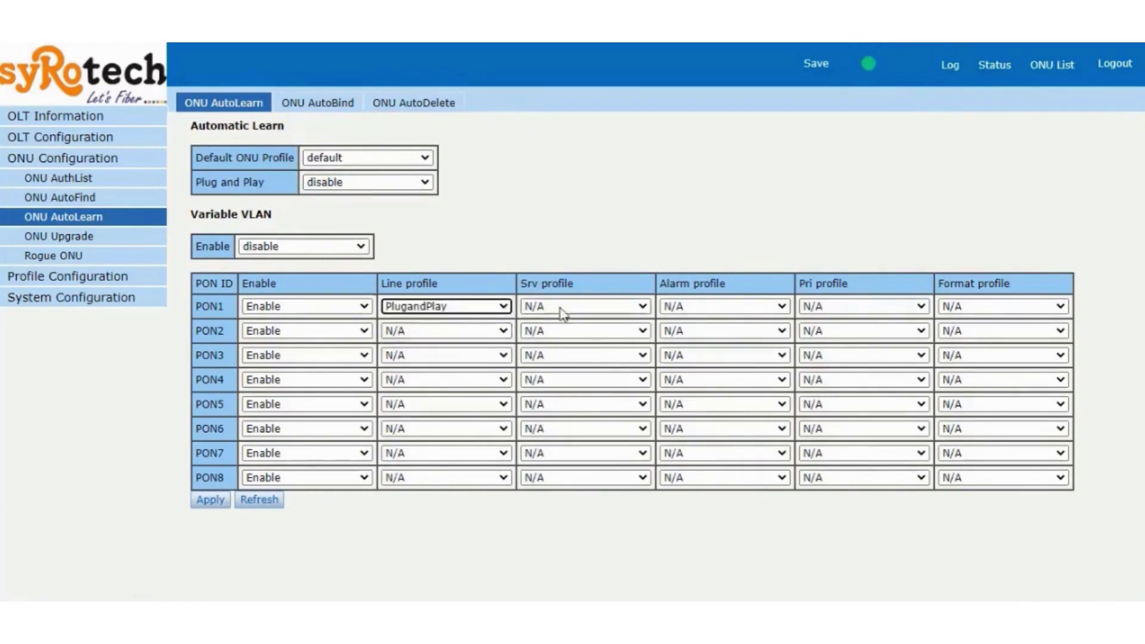
click(565, 309)
click(560, 337)
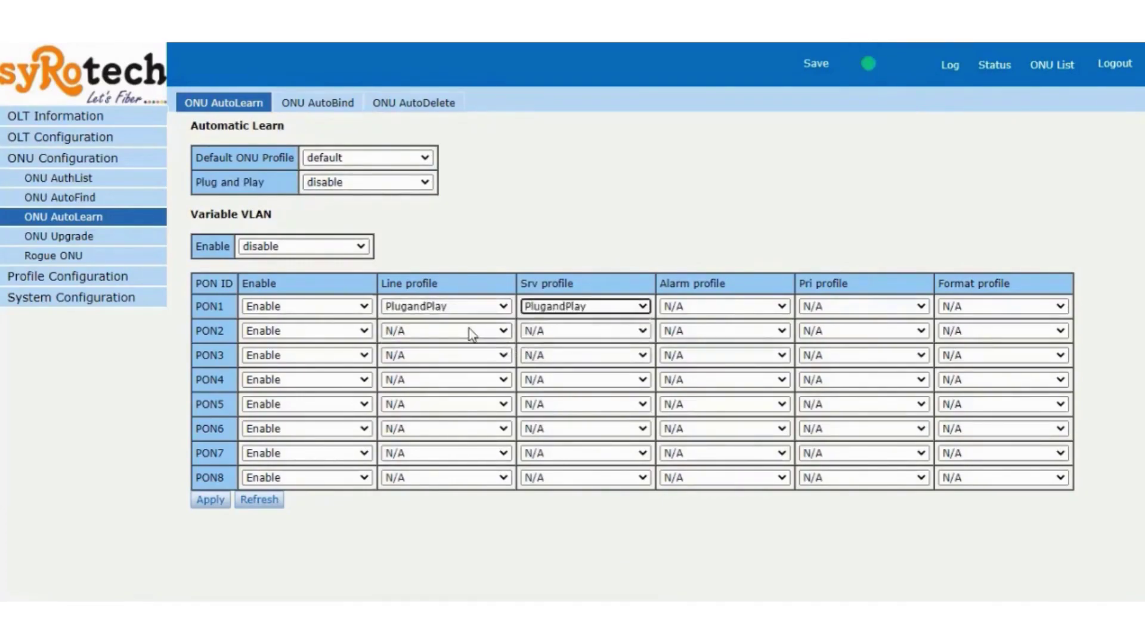
click(471, 331)
click(488, 364)
click(603, 333)
click(596, 362)
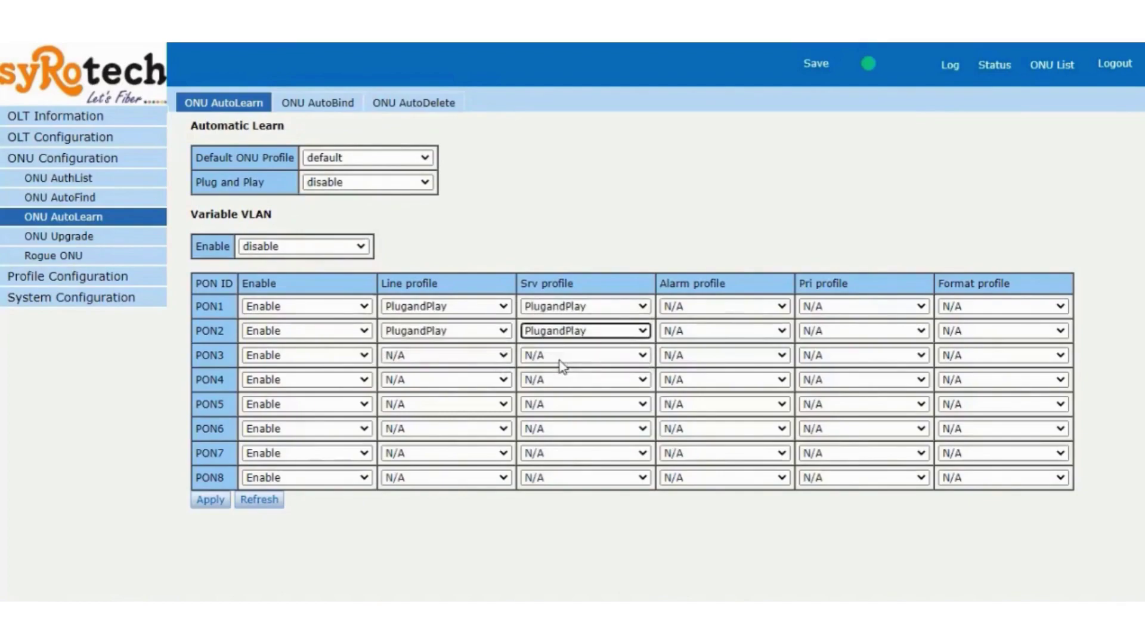
click(471, 356)
click(475, 386)
click(583, 358)
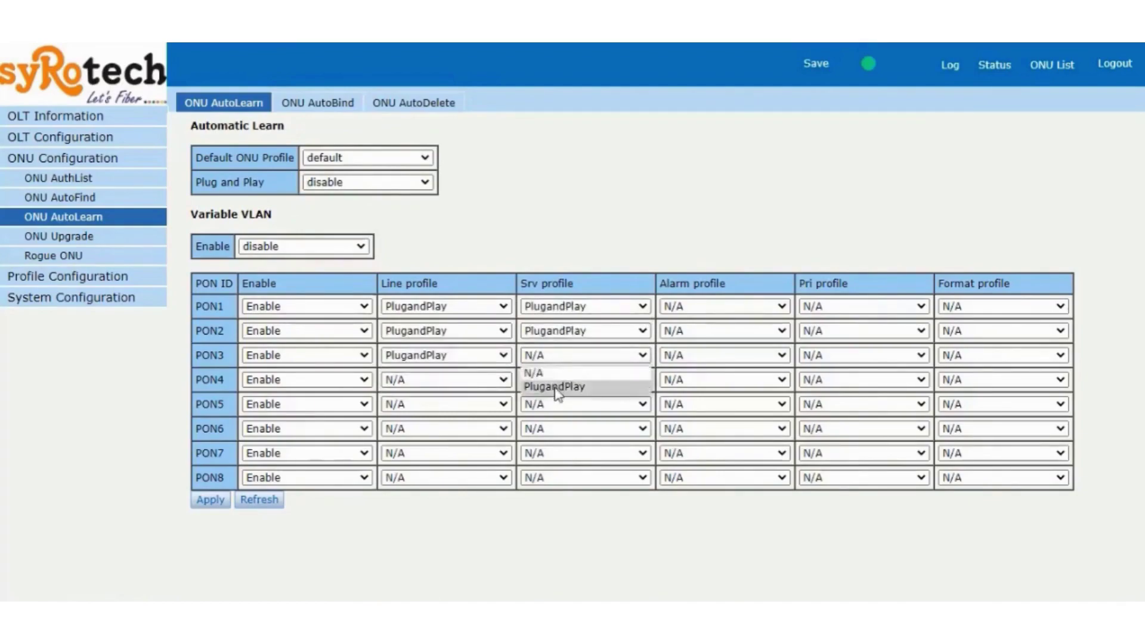
click(567, 387)
click(490, 389)
click(493, 410)
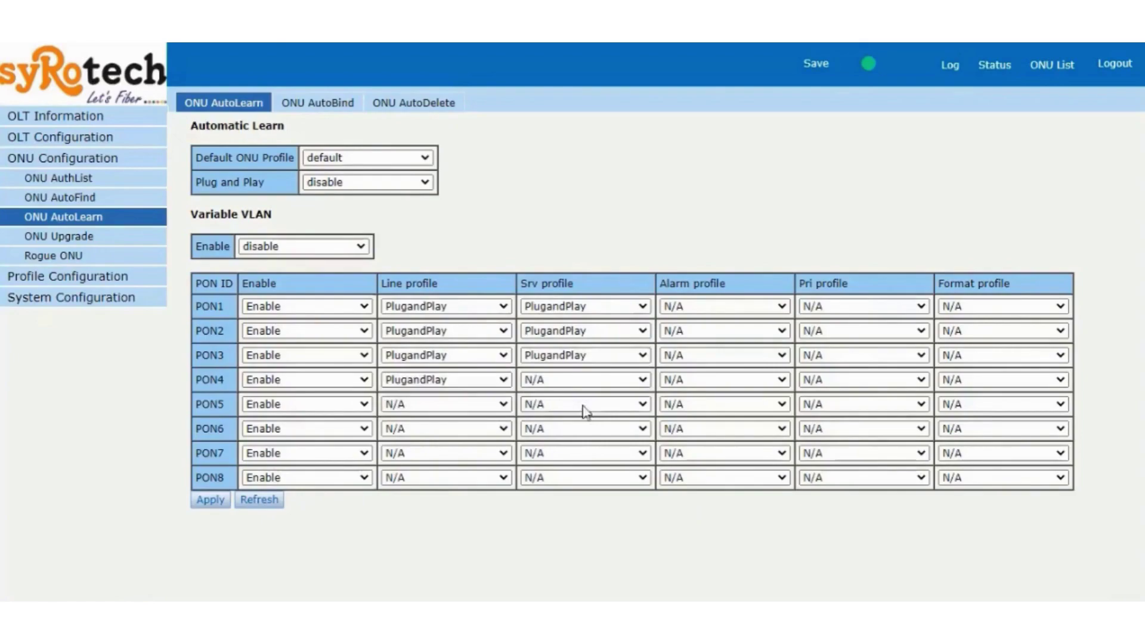
click(596, 382)
click(573, 411)
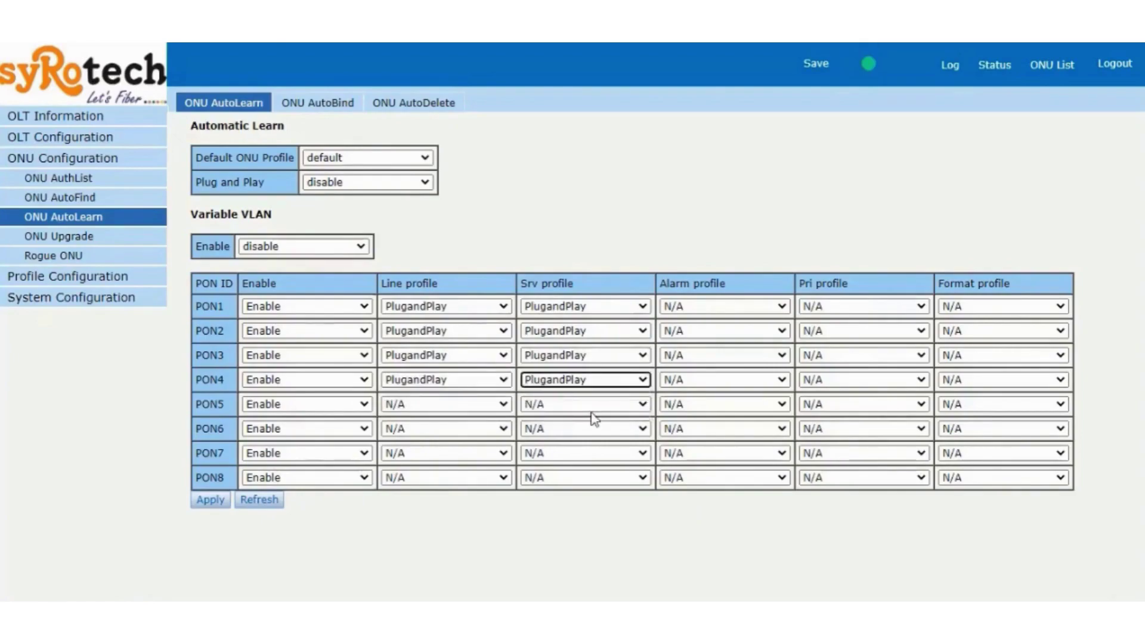
- Set PlugandPlay line and service profiles for PON5 through PON8, then apply the auto-learn settings
click(452, 406)
click(455, 435)
click(549, 408)
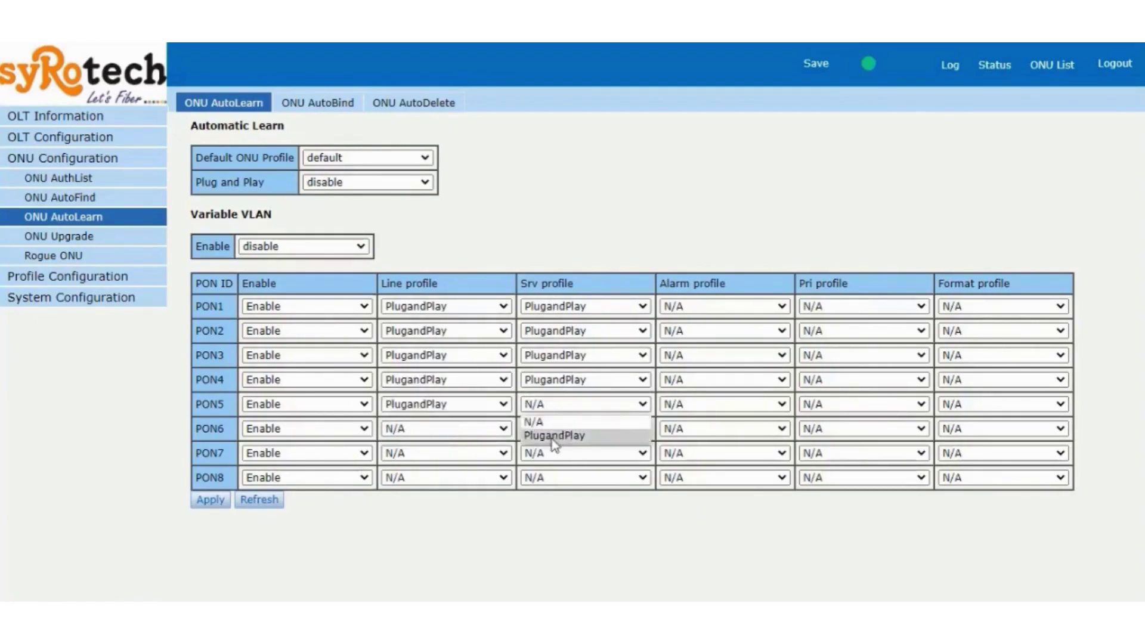
click(552, 441)
click(450, 427)
click(456, 461)
click(575, 429)
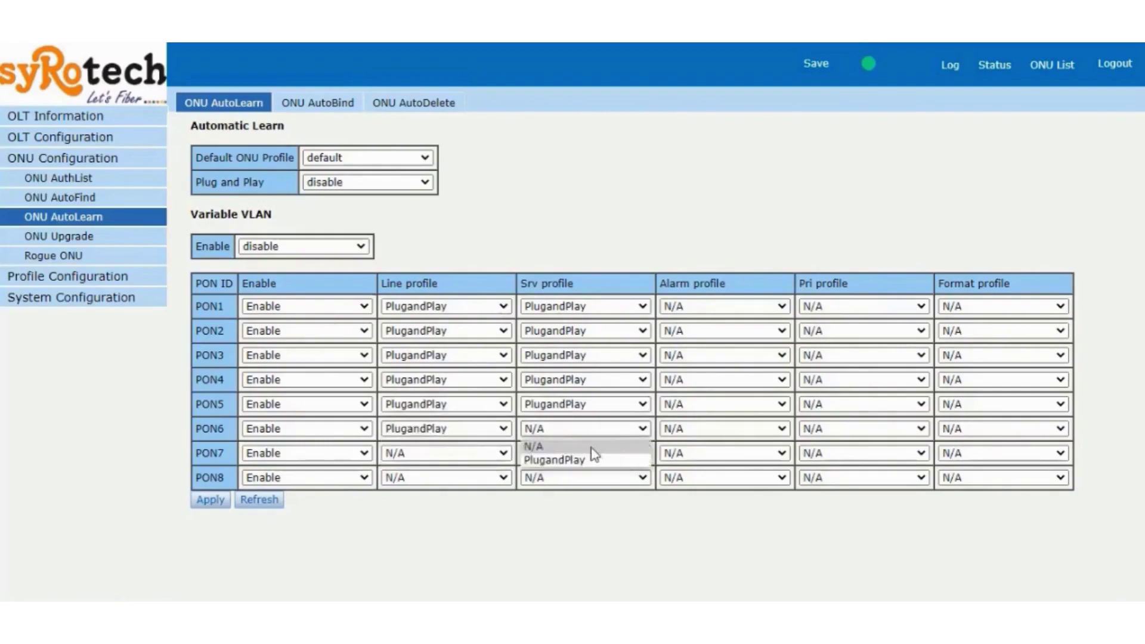
click(538, 461)
click(449, 454)
click(450, 483)
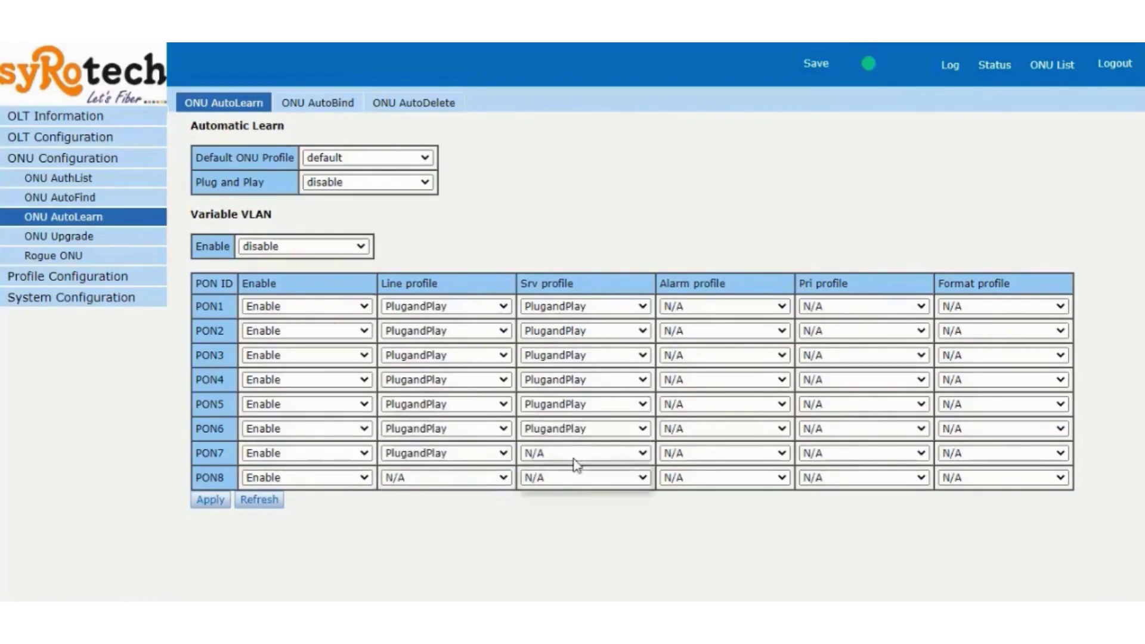
click(576, 455)
click(559, 487)
click(460, 478)
click(435, 510)
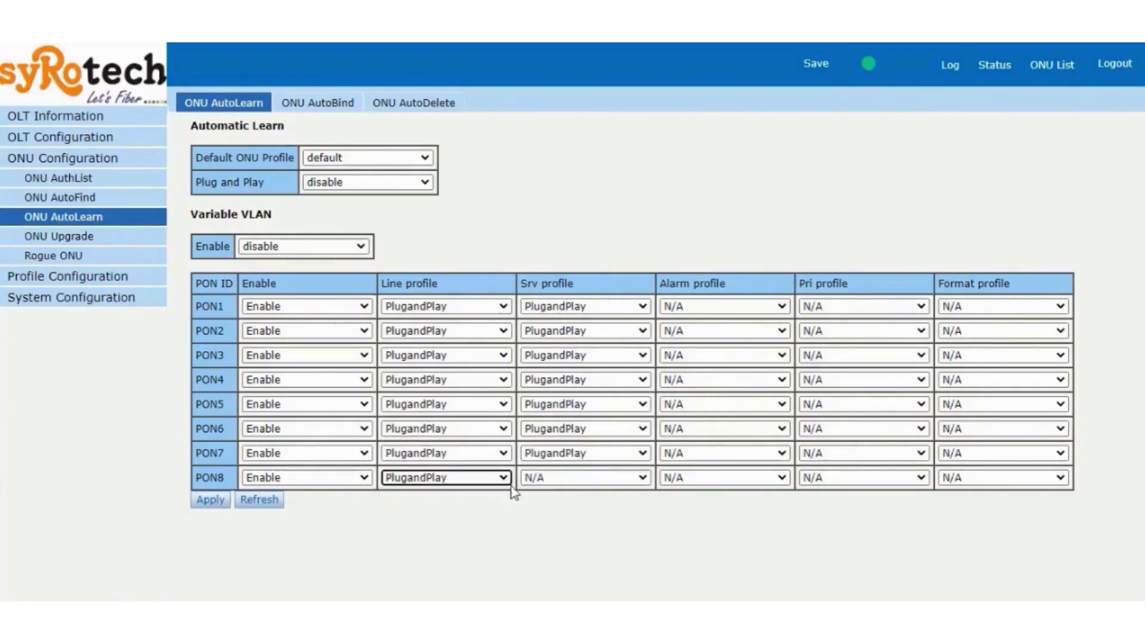
click(539, 479)
click(558, 509)
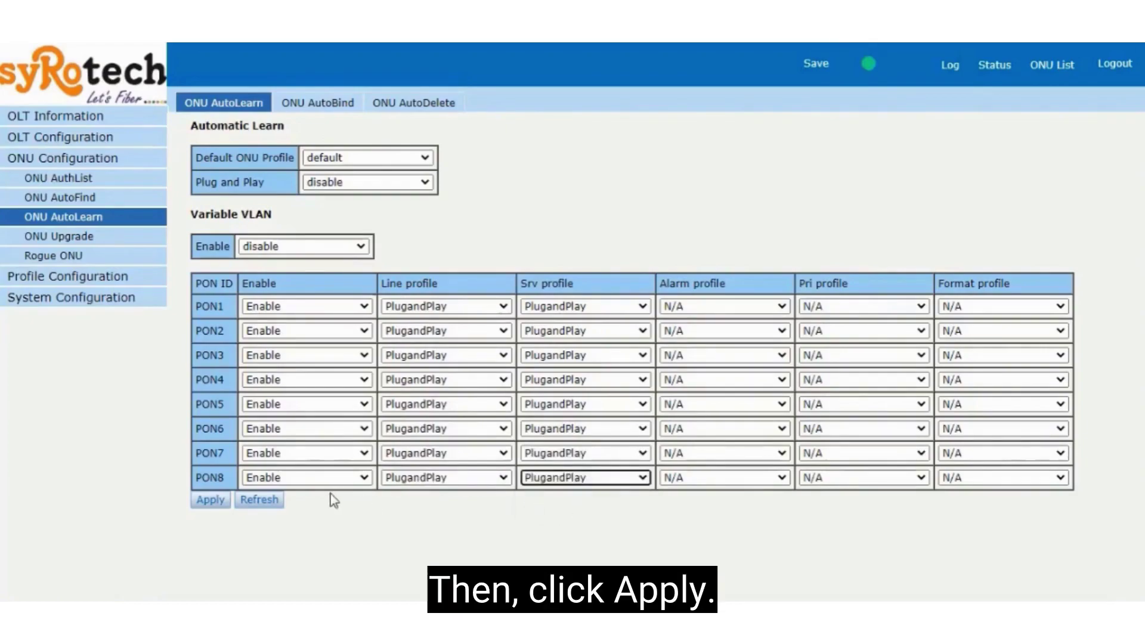
click(209, 500)
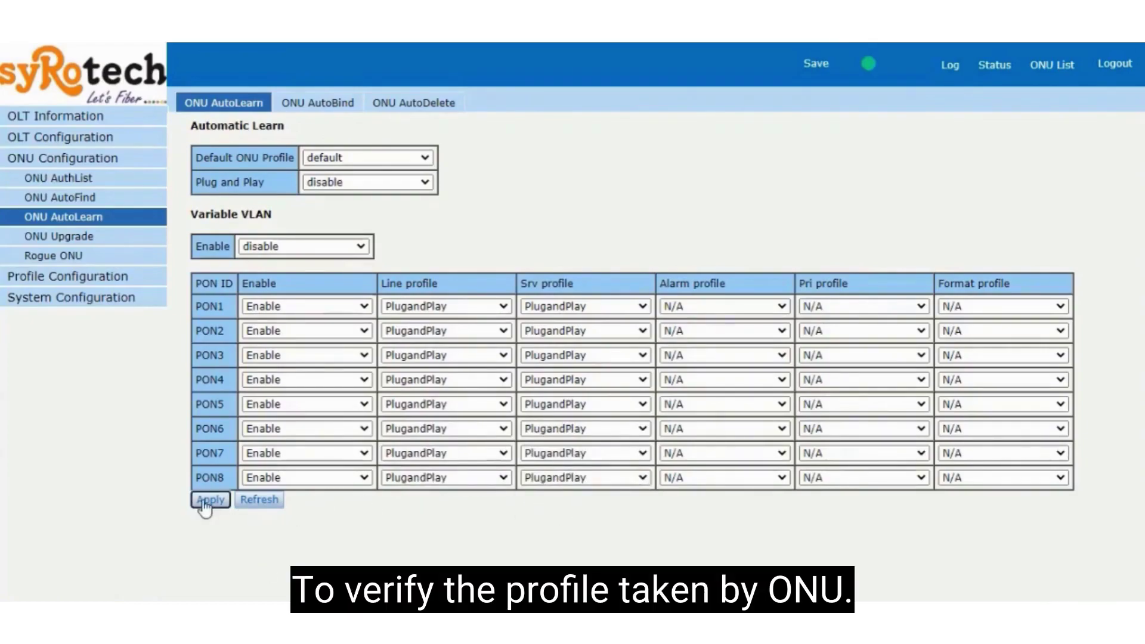
- Refresh the ONU AuthList until ONU GPON0/1:2 appears, then open its configuration
click(59, 178)
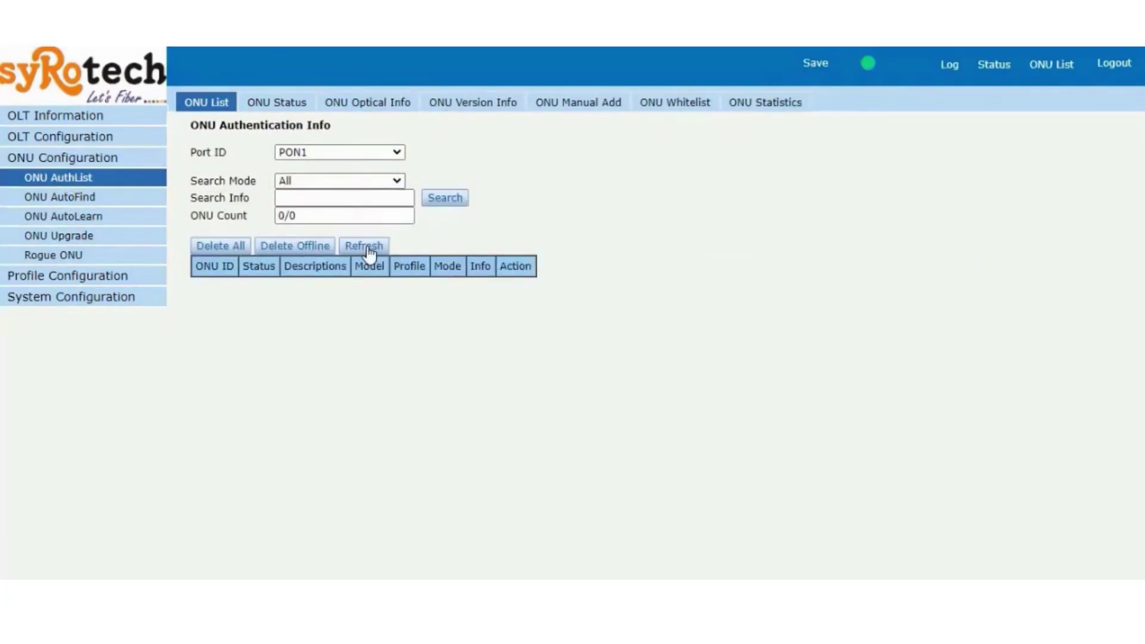
click(365, 246)
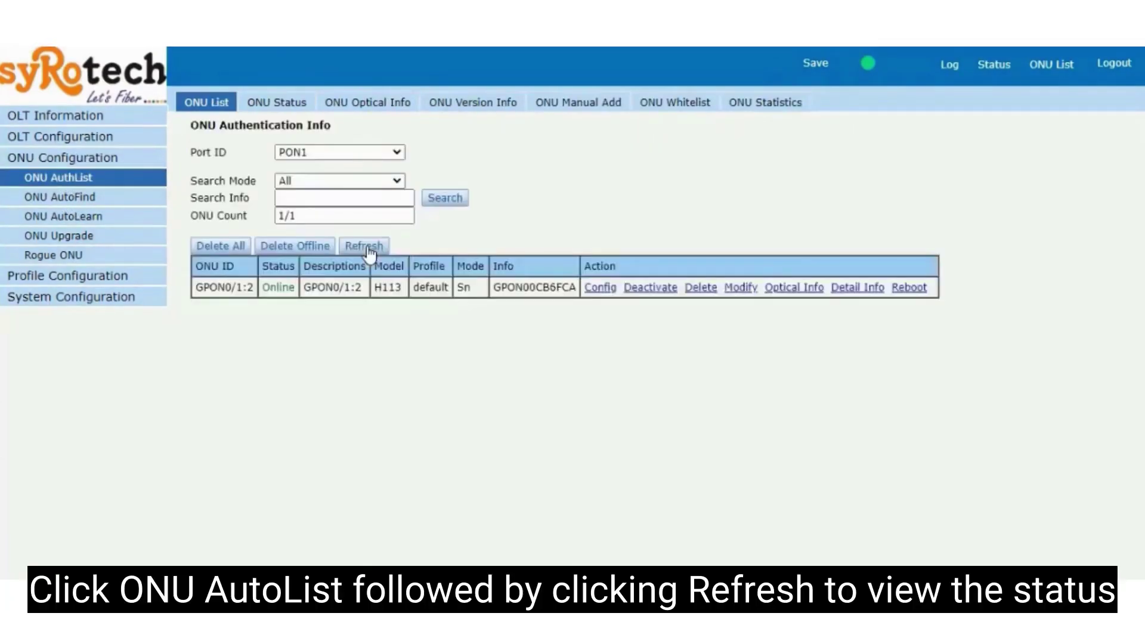
click(365, 246)
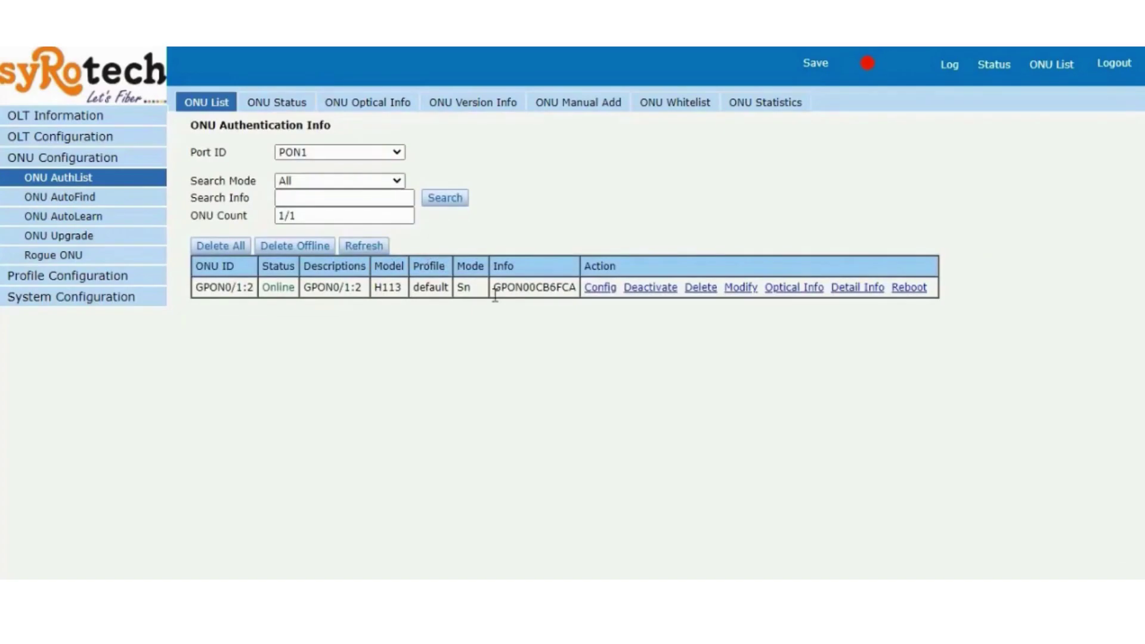
click(364, 246)
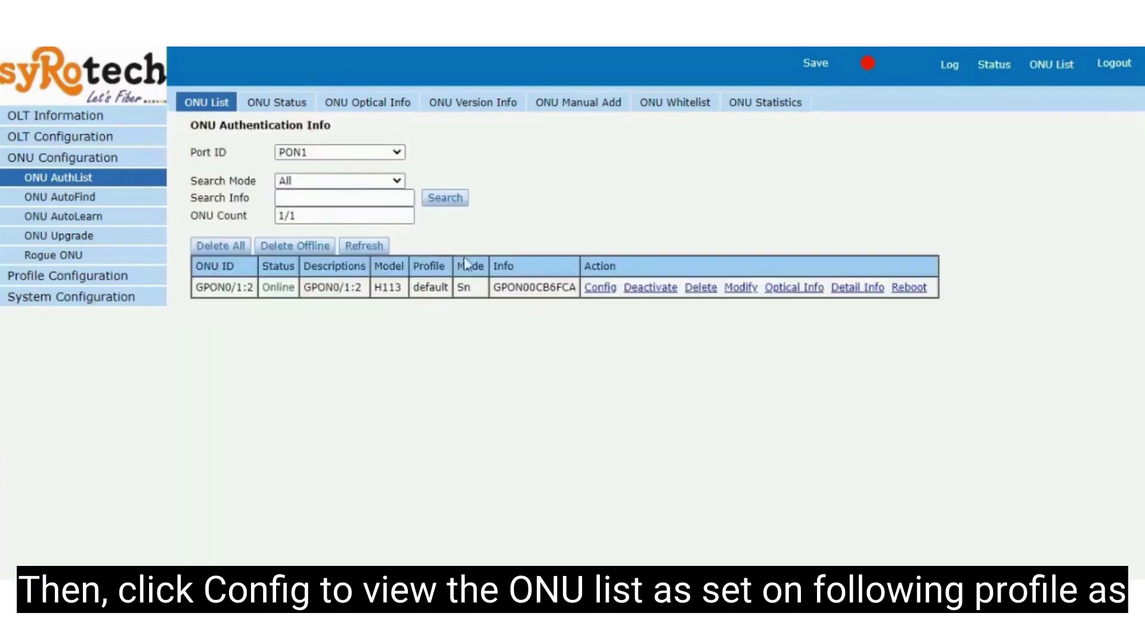
click(600, 288)
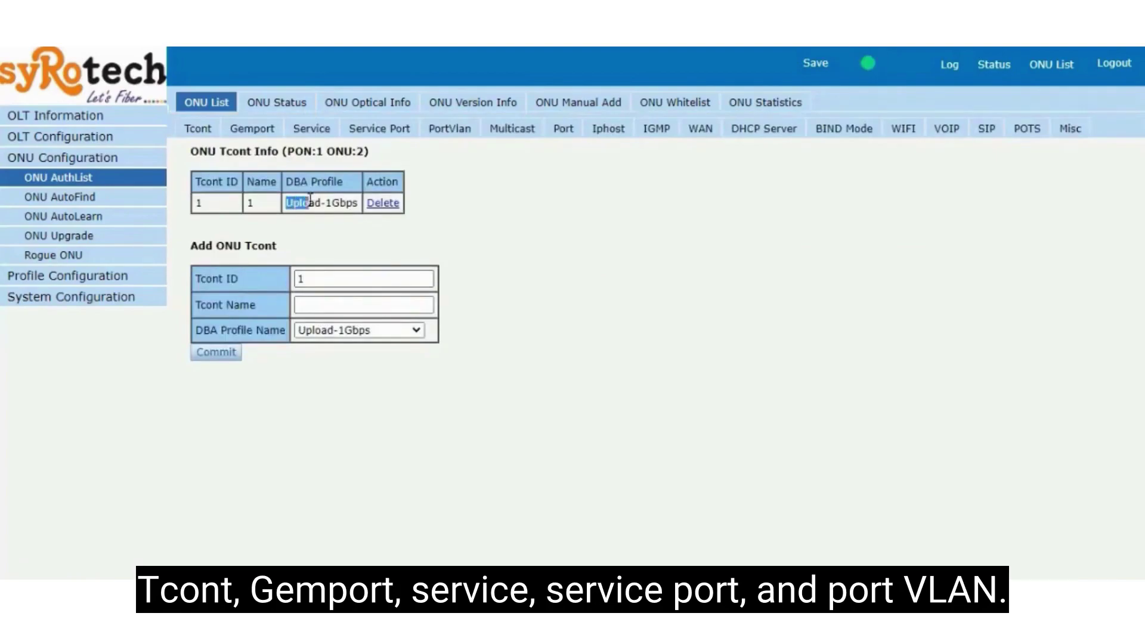
- Check the Upload-1Gbps T-CONT, then review the Gemport, Service, Service Port and PortVlan settings
drag(310, 200, 358, 203)
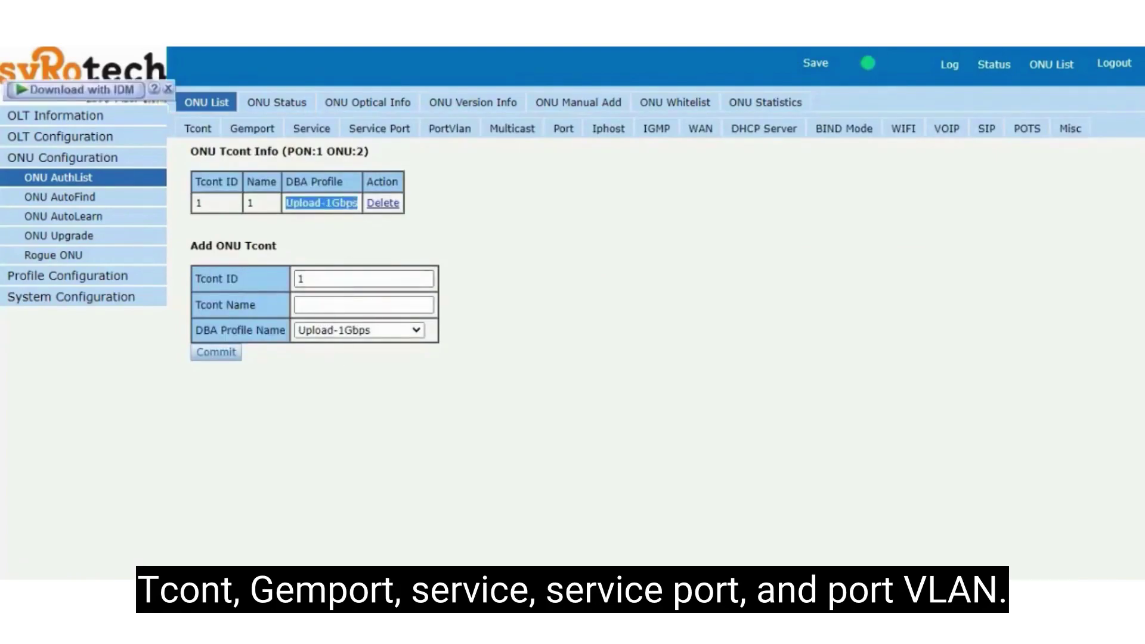
click(359, 204)
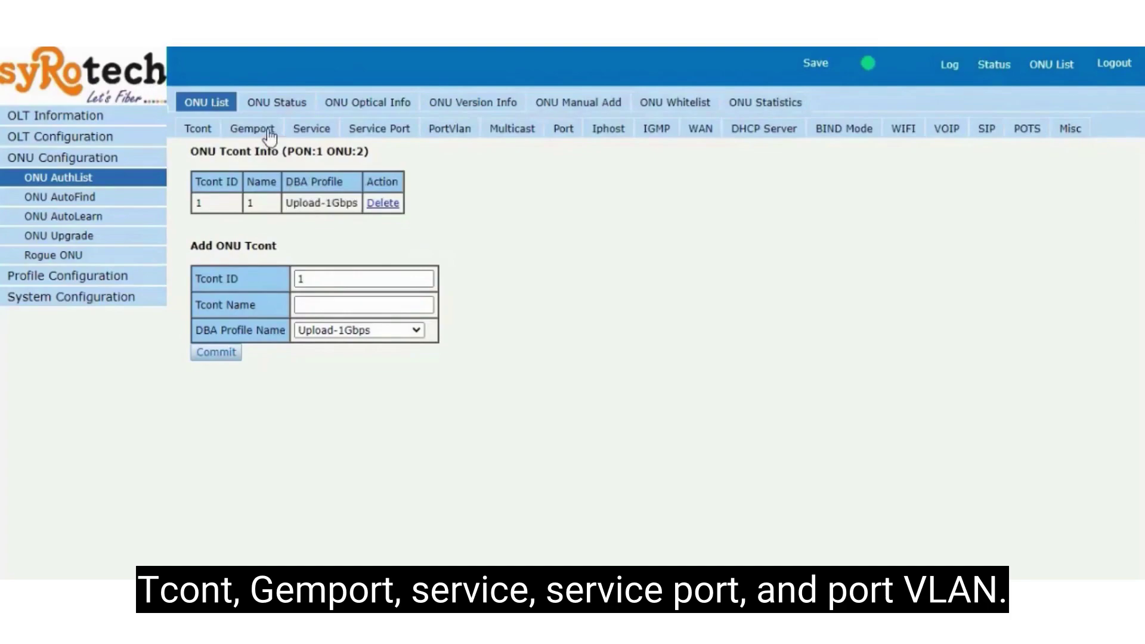
click(270, 132)
click(303, 129)
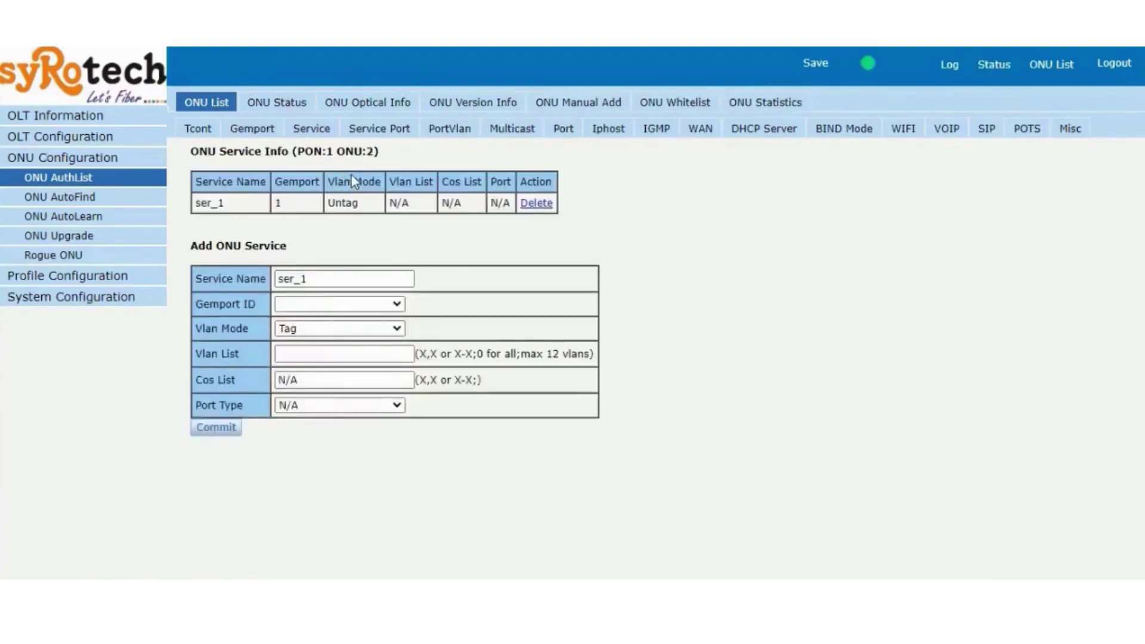
click(372, 129)
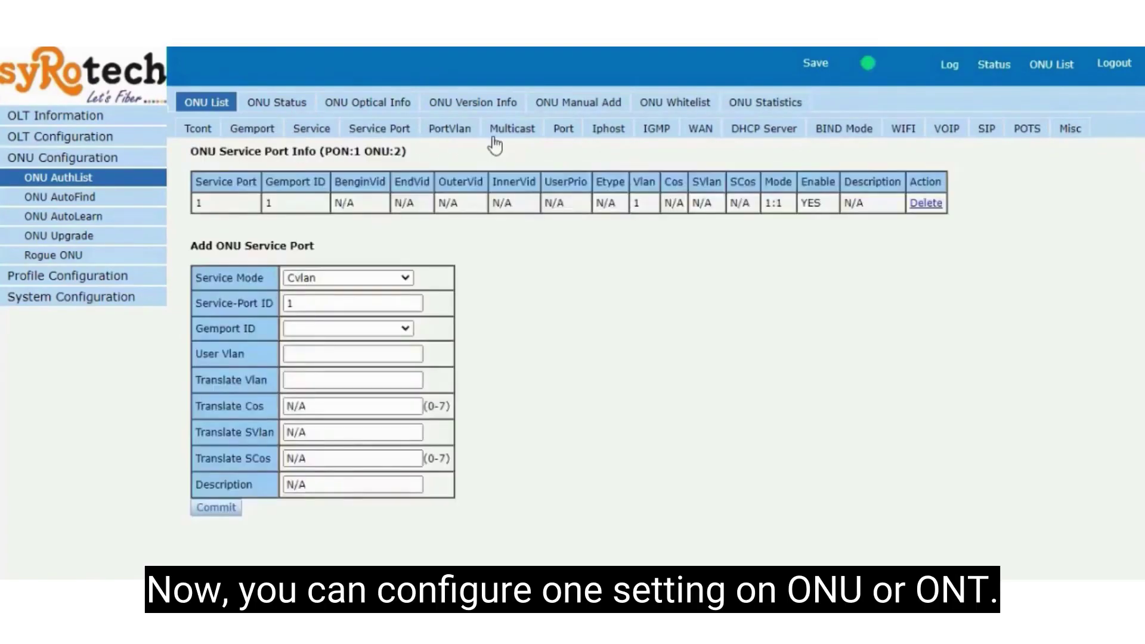
click(455, 131)
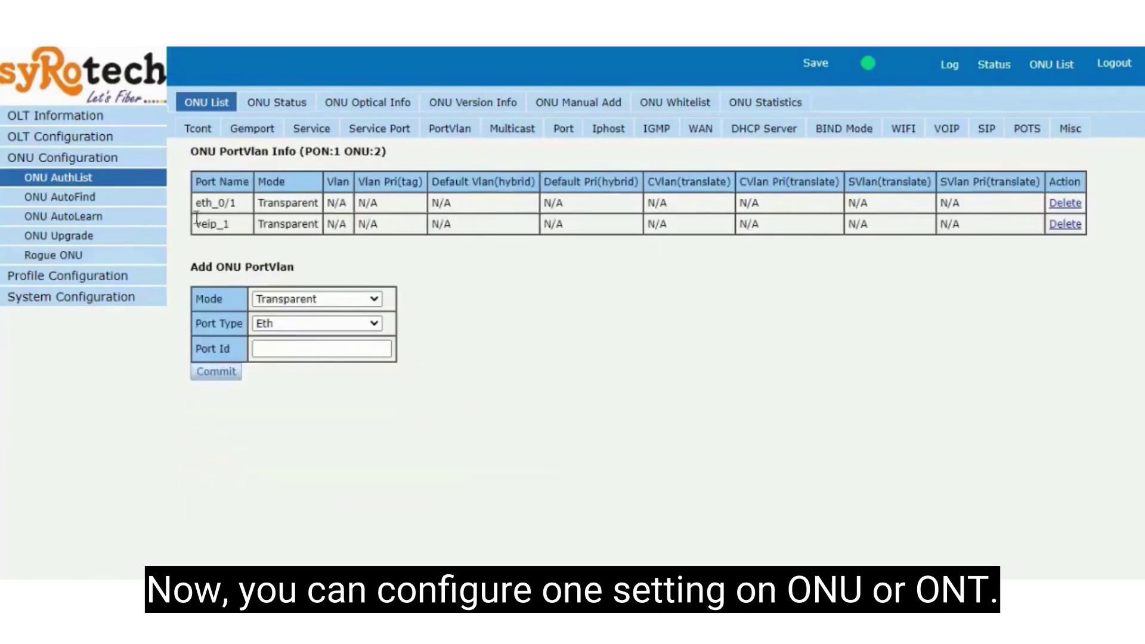